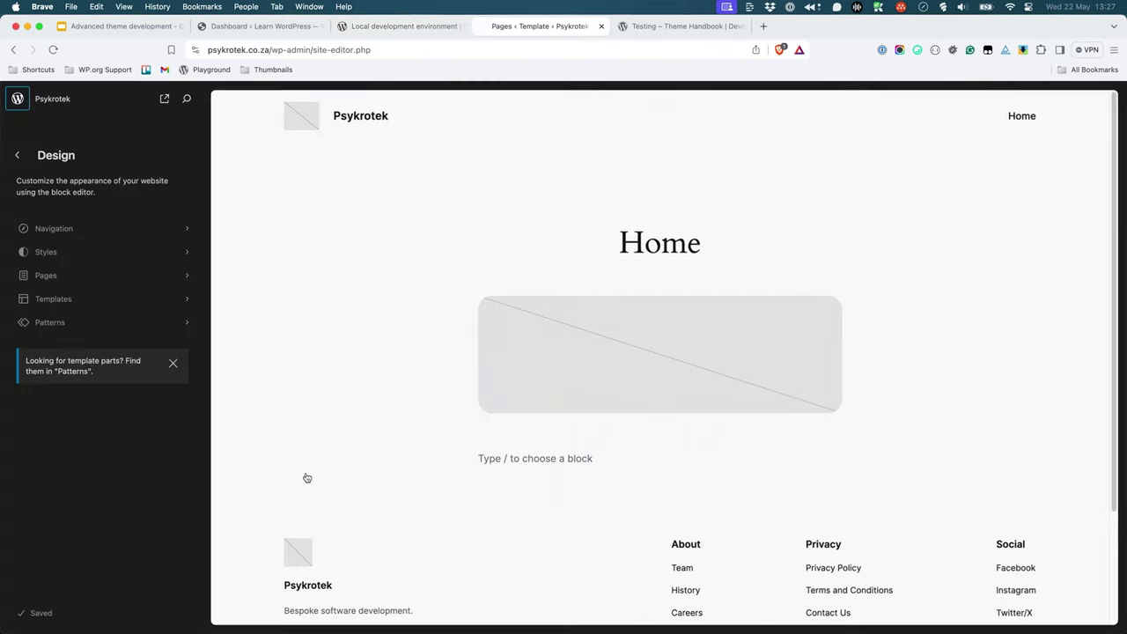
Save the Psykrotek Home template edits into the theme with Create Block Theme's Save Changes to Theme.
left_click(382, 456)
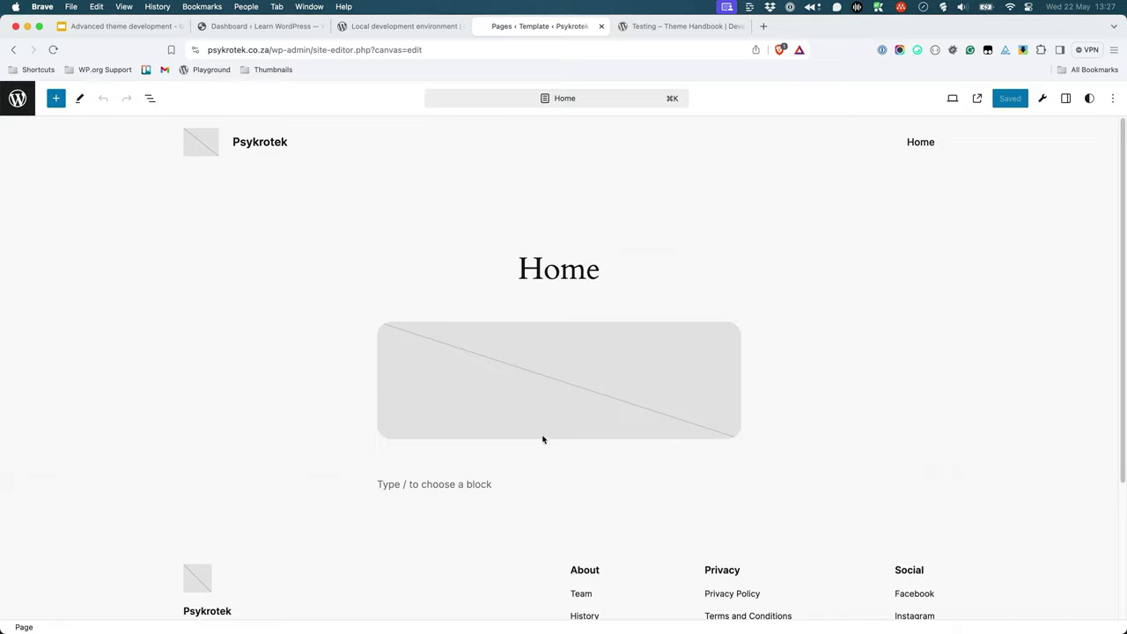
left_click(1041, 99)
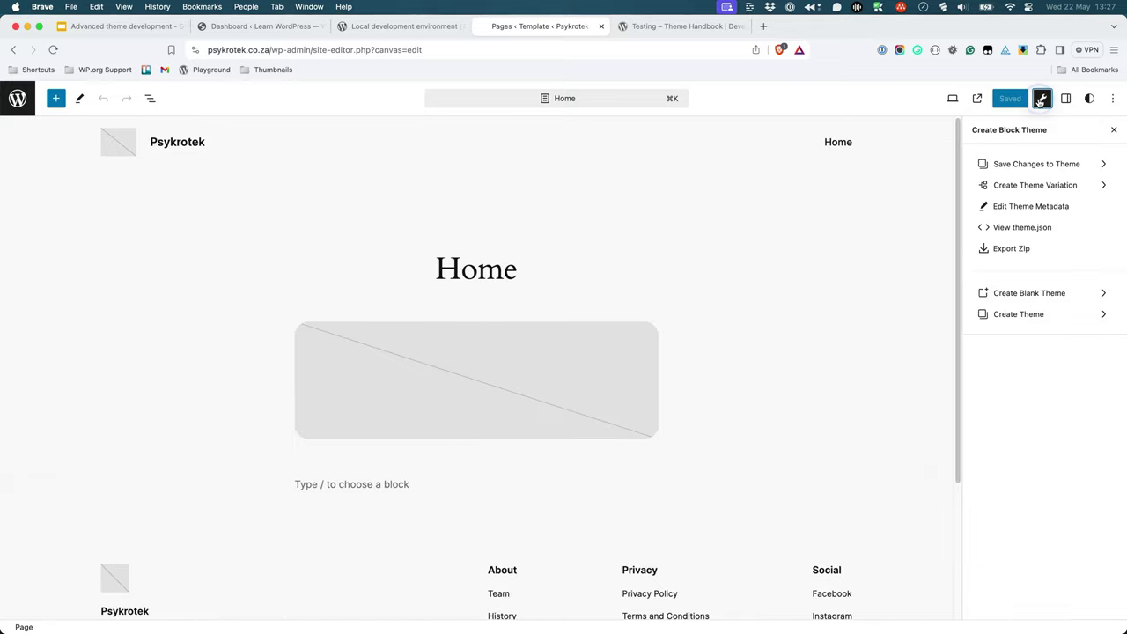
left_click(1030, 168)
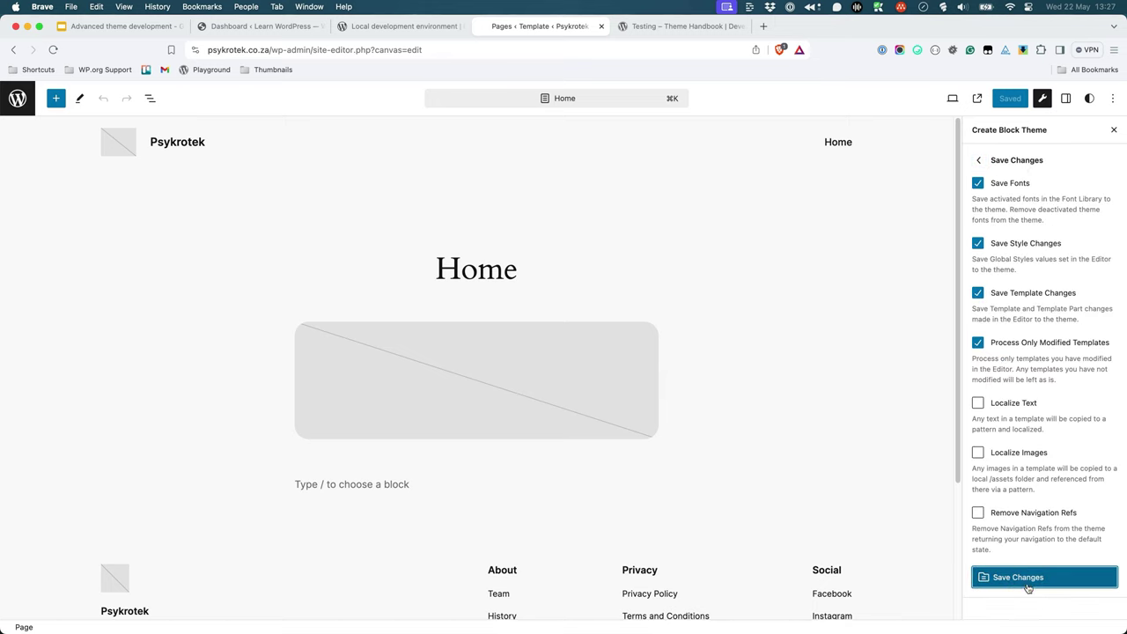
left_click(1028, 585)
left_click(669, 116)
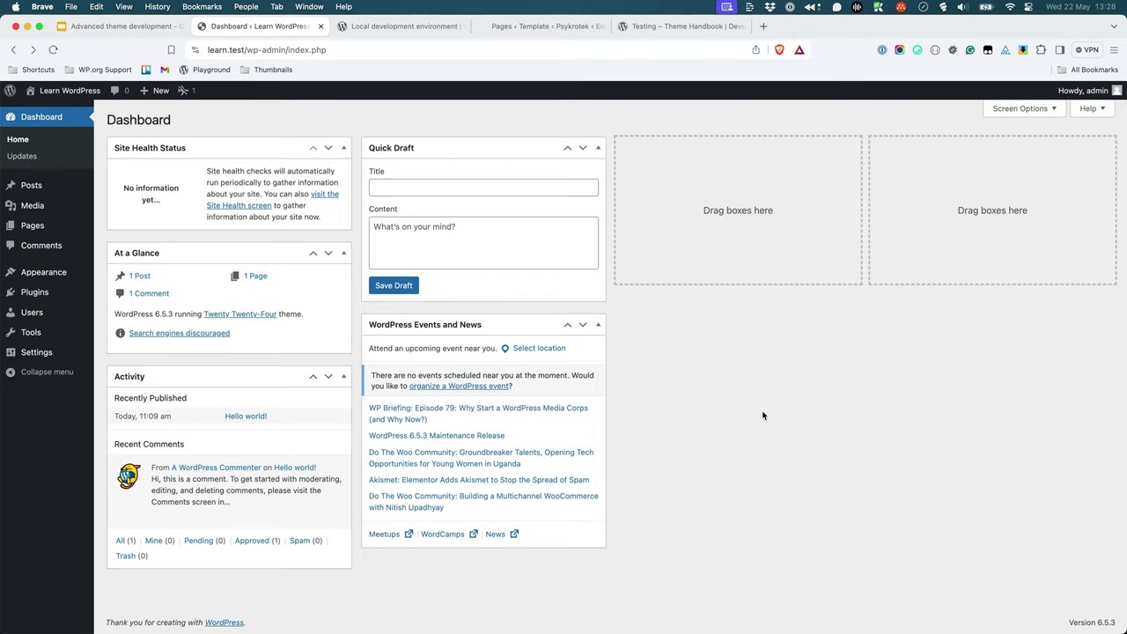
Open the local site's Appearance Editor, which hits a critical error, then check debug.log in VS Code.
mouse_move(44, 273)
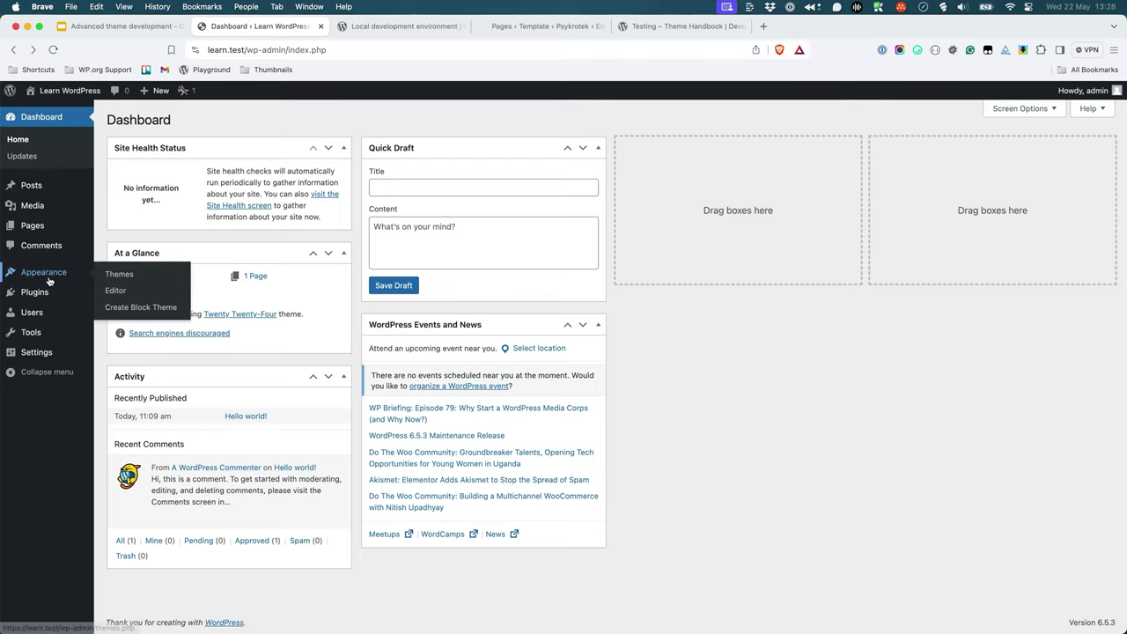
left_click(118, 289)
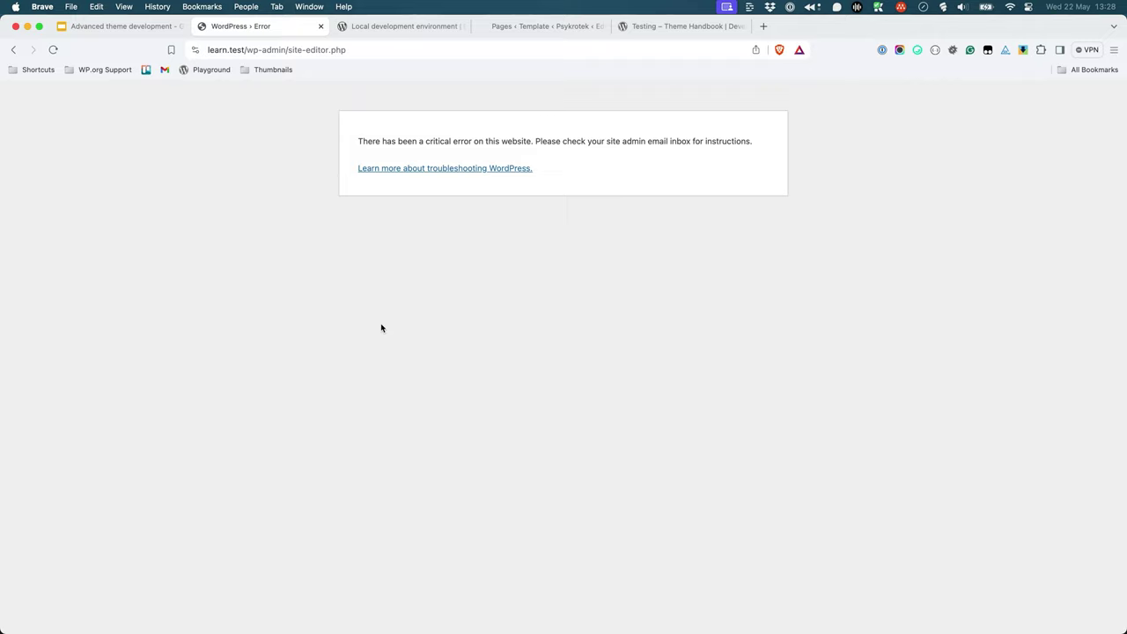
key("super+Tab")
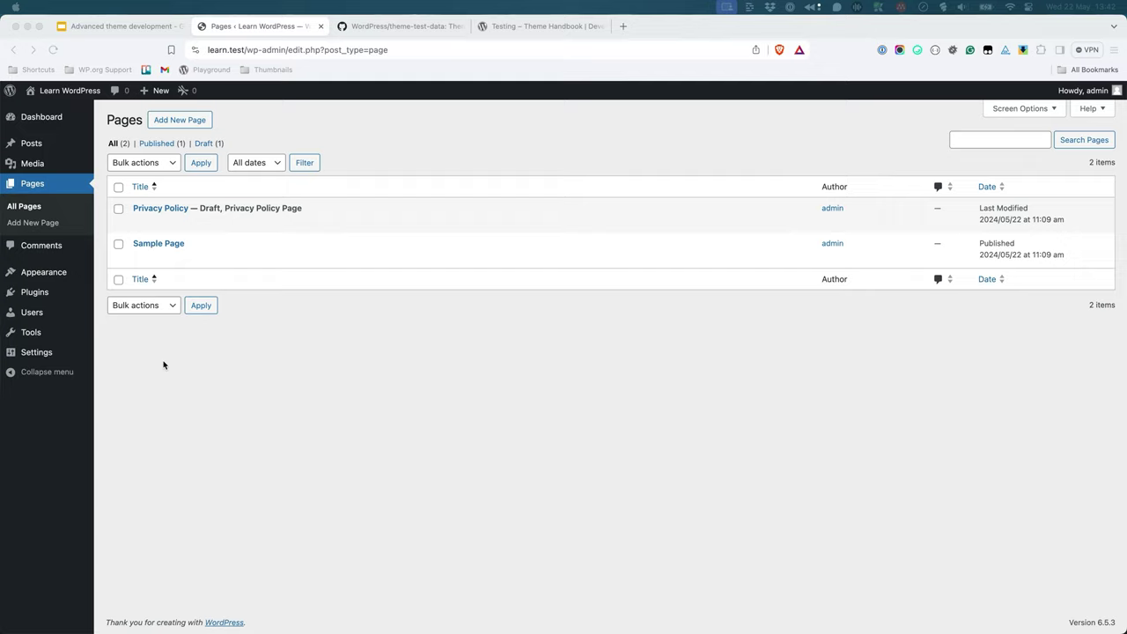
Check the sparse Posts and Comments lists, then switch to the GitHub theme-test-data repository.
left_click(34, 146)
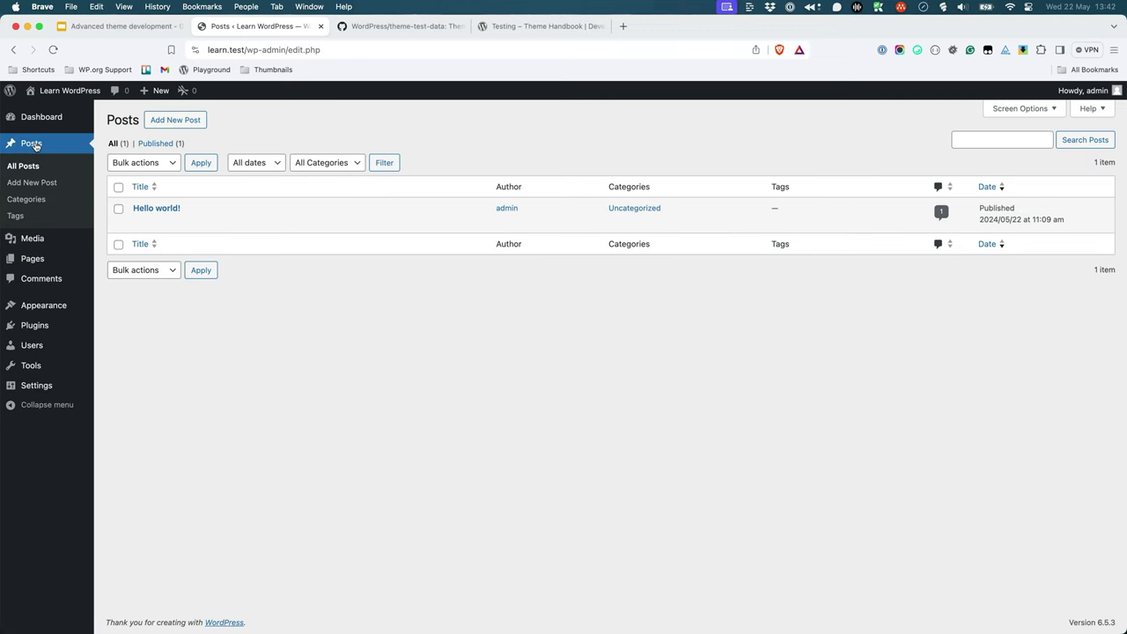
left_click(35, 280)
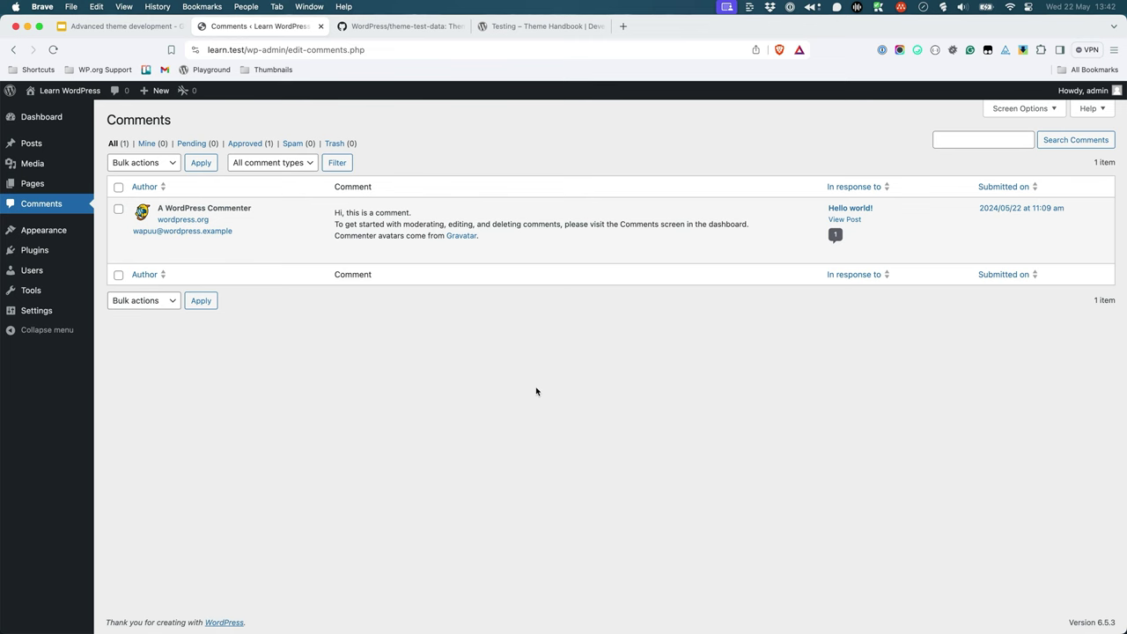
key("ctrl+Tab")
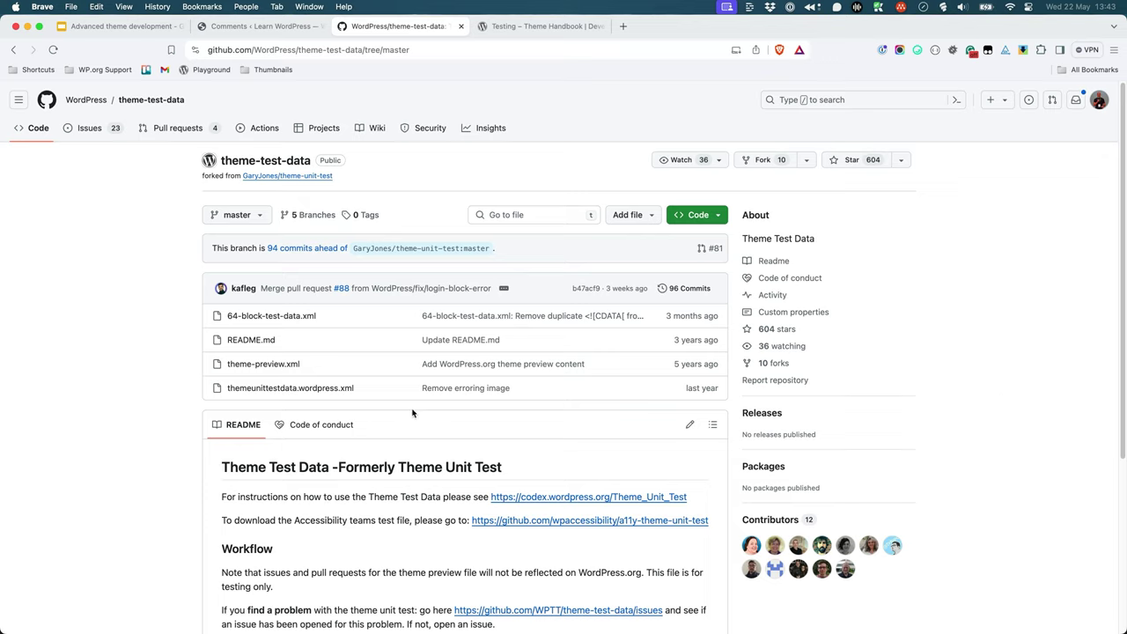
Download the raw themeunittestdata.wordpress.xml to the Desktop and go back to the WordPress dashboard.
left_click(326, 392)
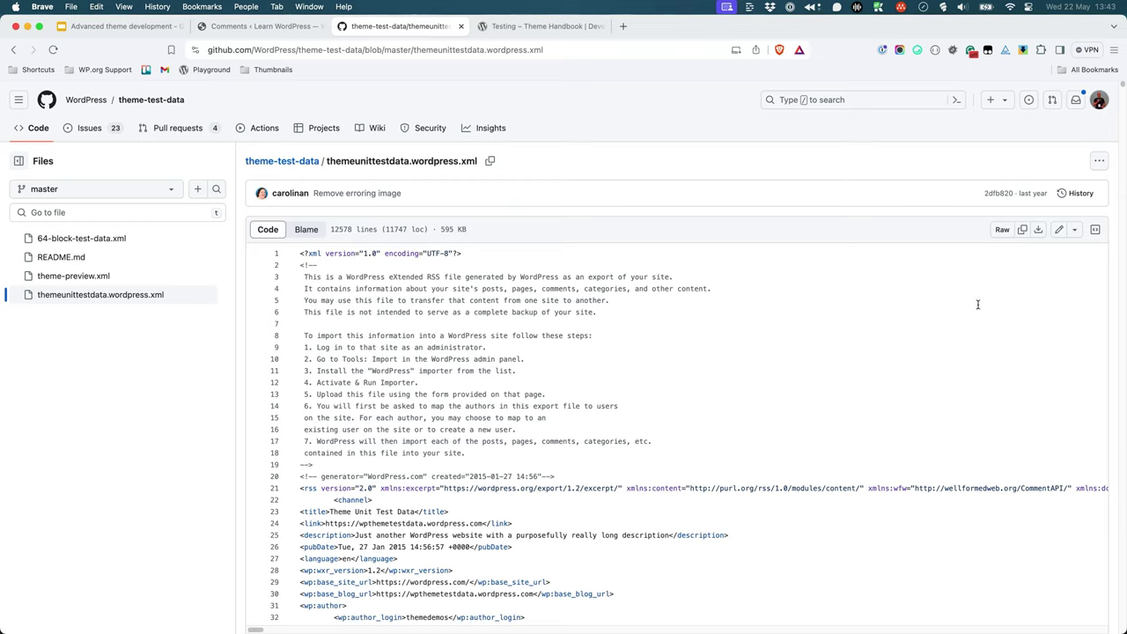
left_click(1038, 232)
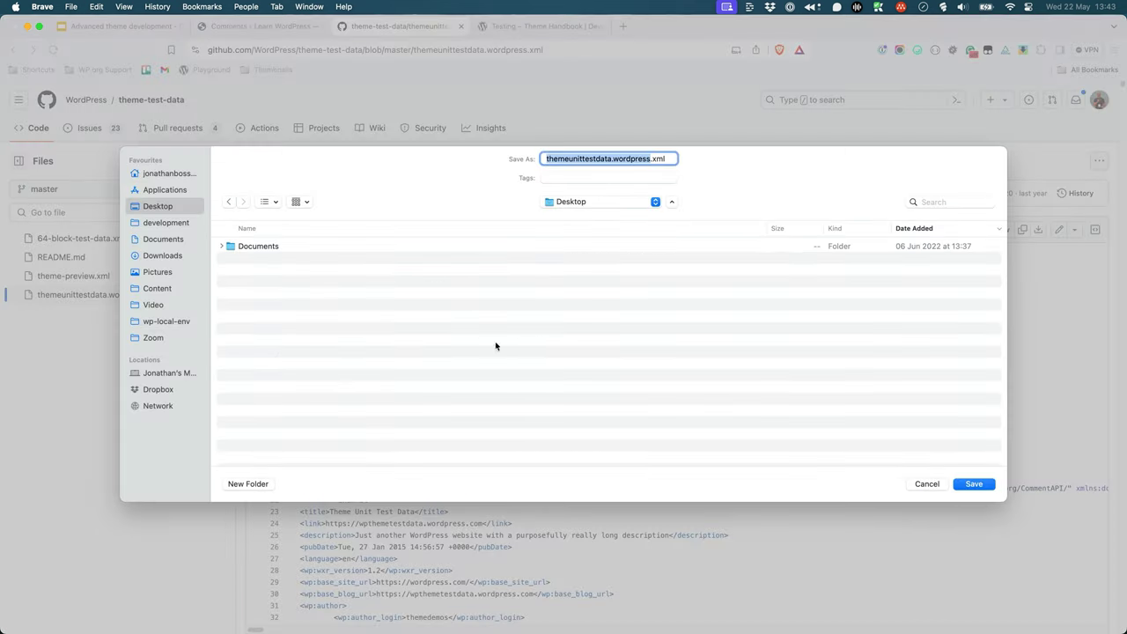
left_click(966, 487)
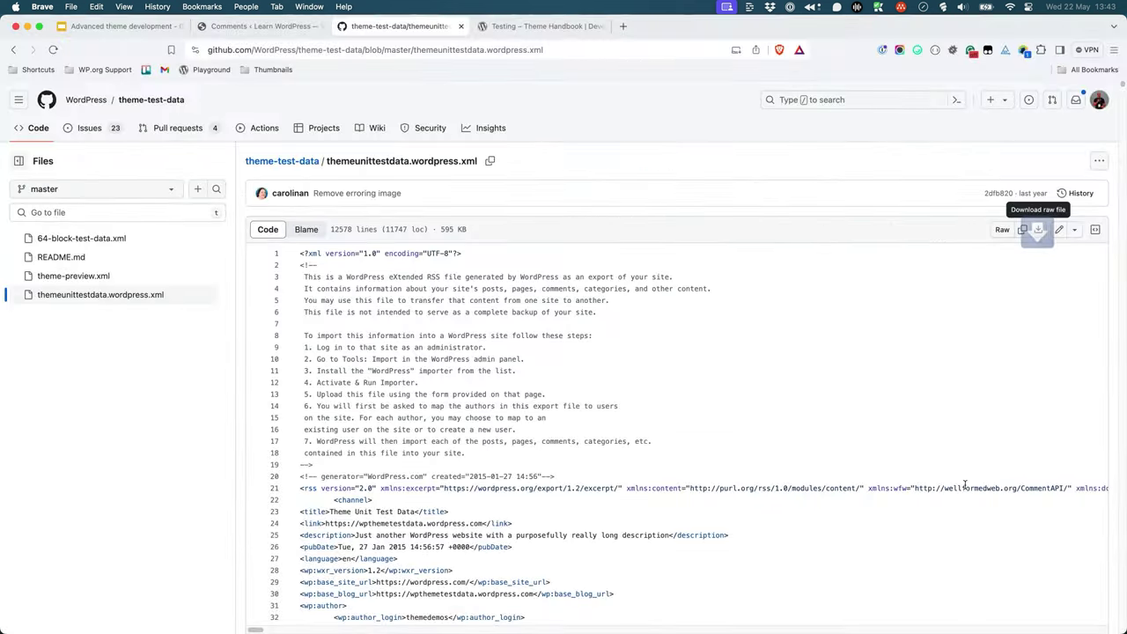
key("ctrl+shift+Tab")
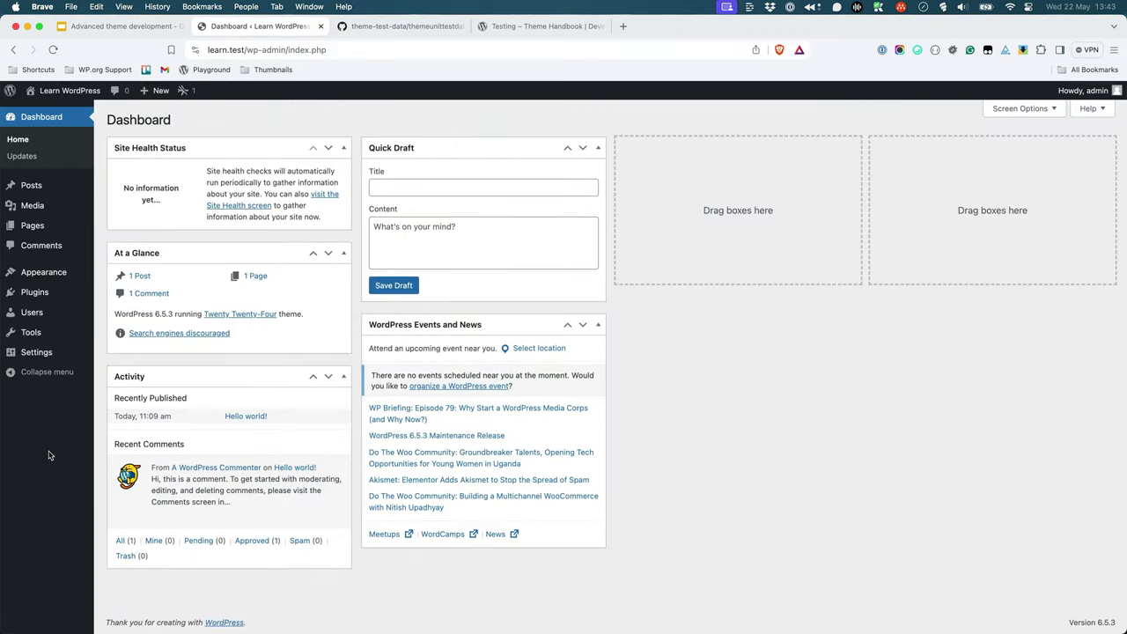
Install the WordPress importer from Tools > Import and run it.
mouse_move(31, 332)
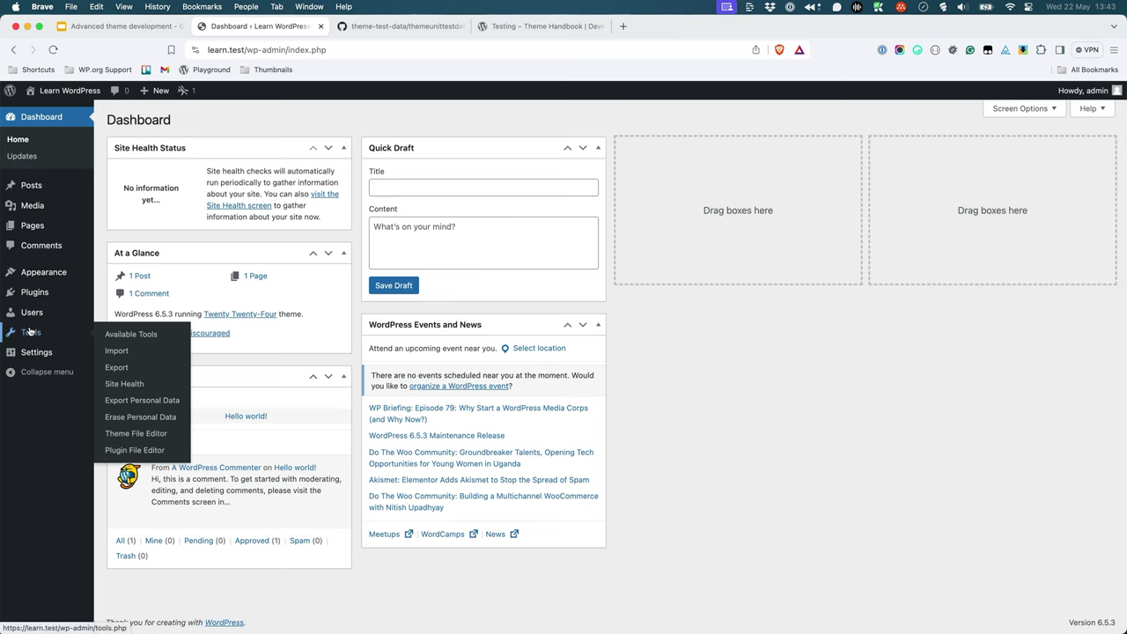
left_click(130, 352)
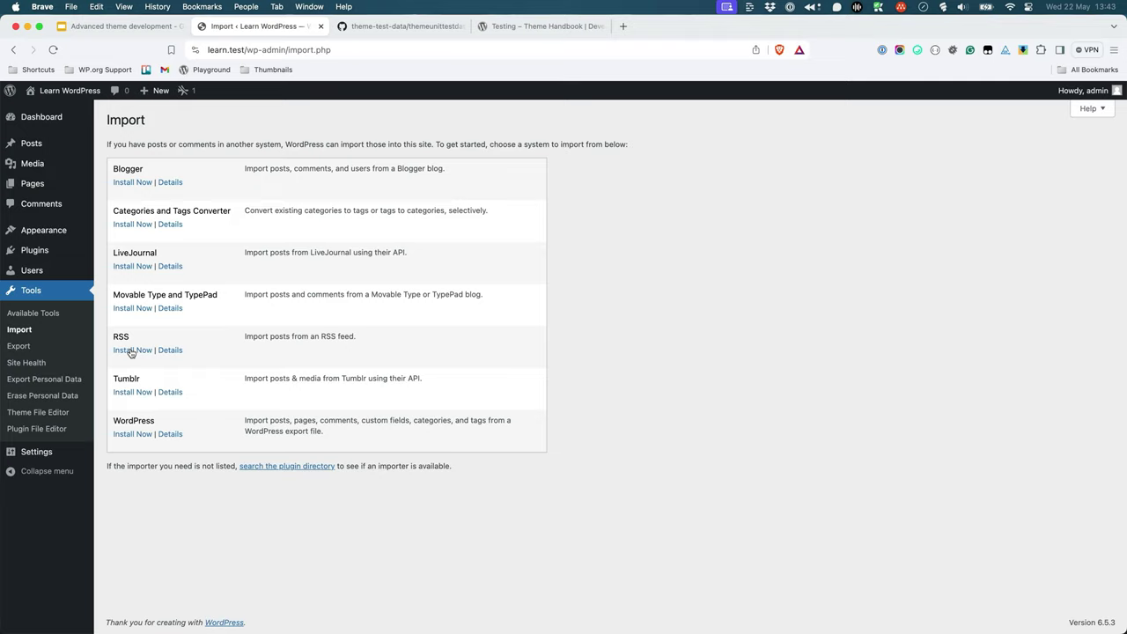
left_click(144, 435)
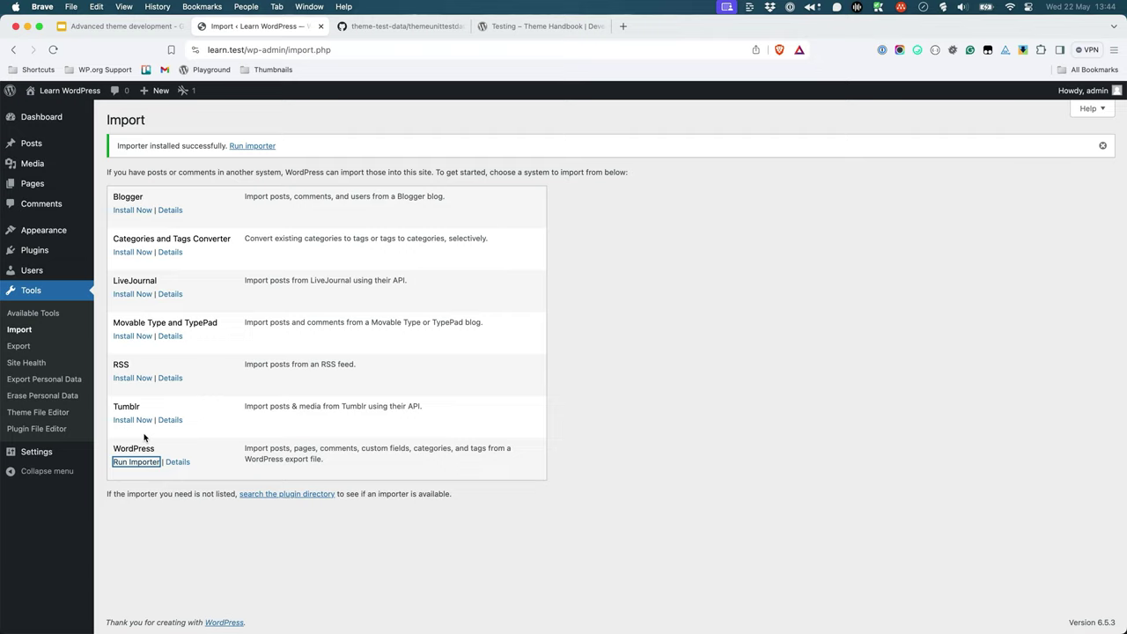
left_click(248, 147)
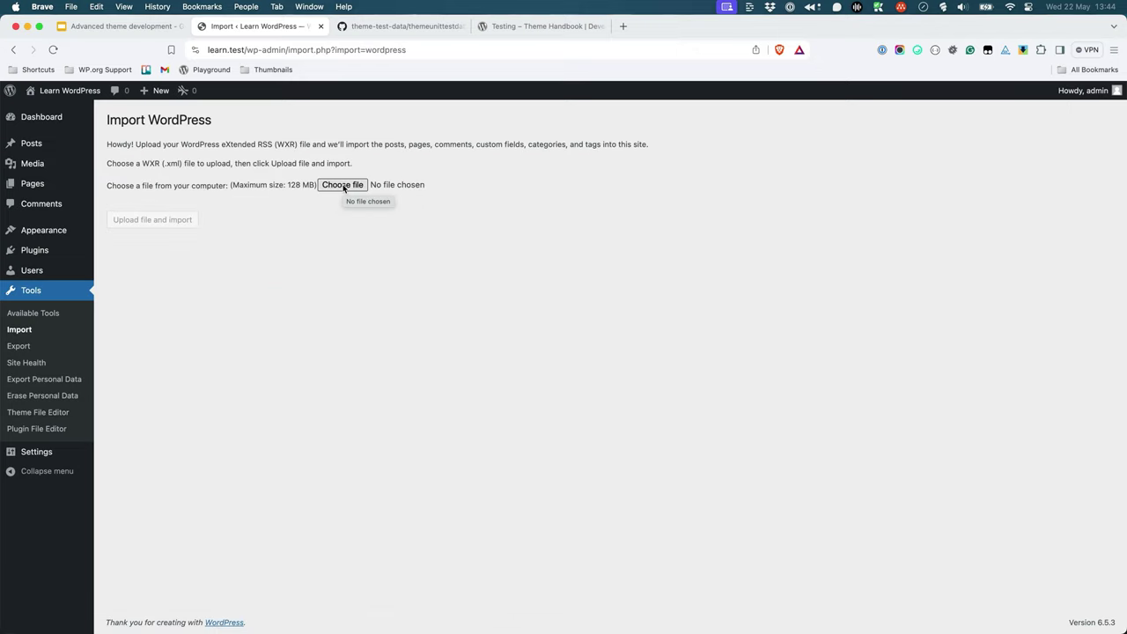
Upload themeunittestdata.wordpress.xml to the WordPress importer.
left_click(344, 186)
left_click(336, 158)
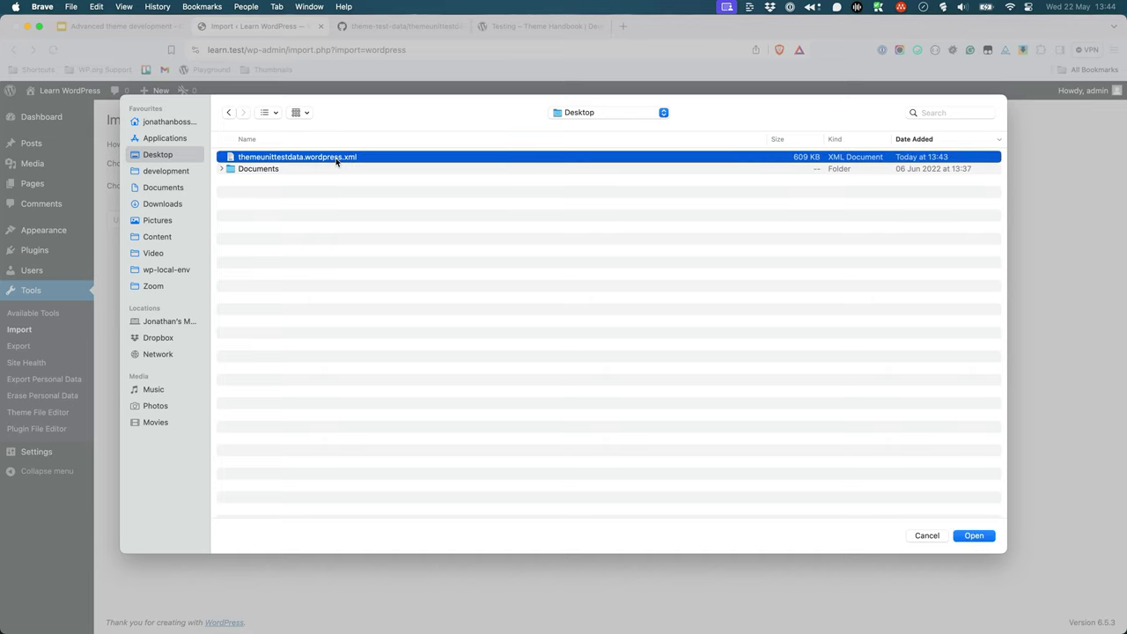
left_click(974, 537)
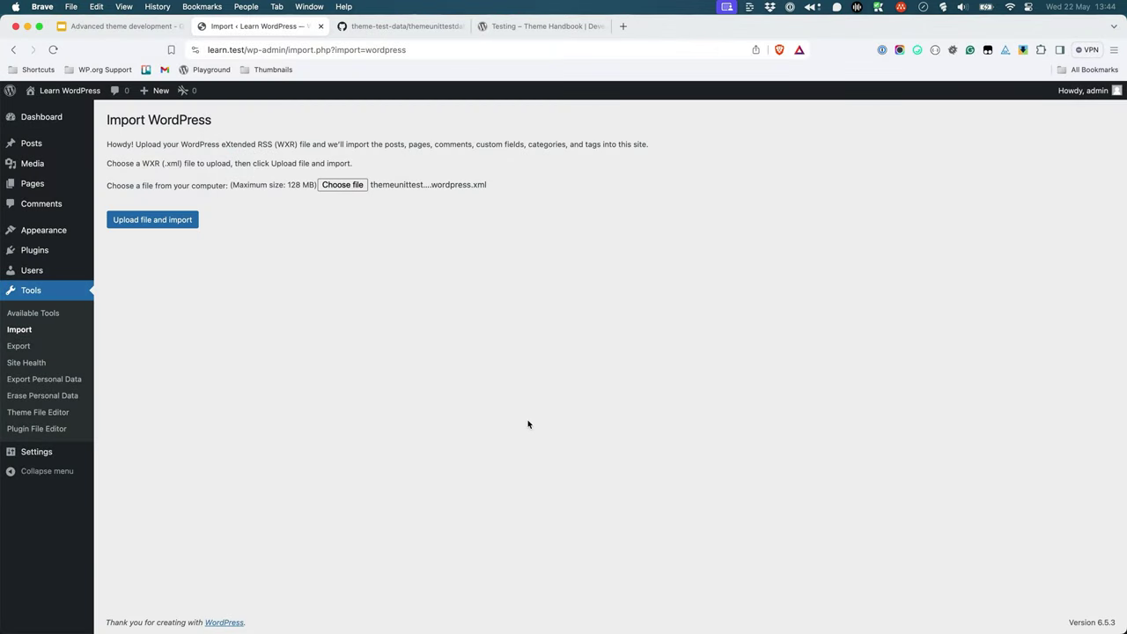
left_click(170, 227)
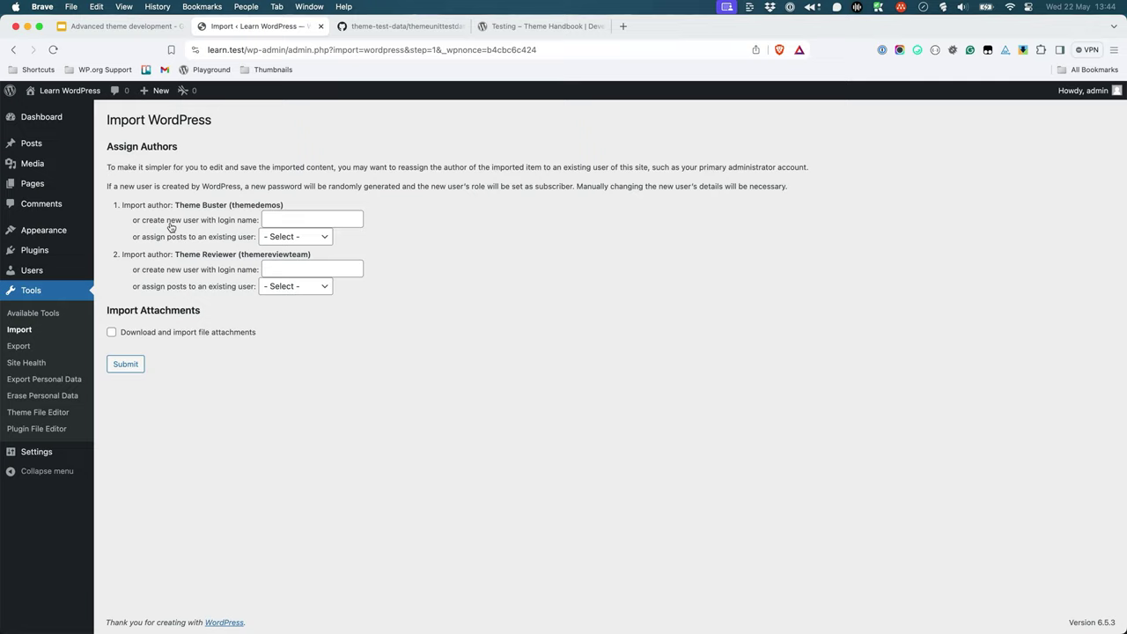
Assign both imported authors' posts to admin, include file attachments, and submit the import.
left_click(282, 238)
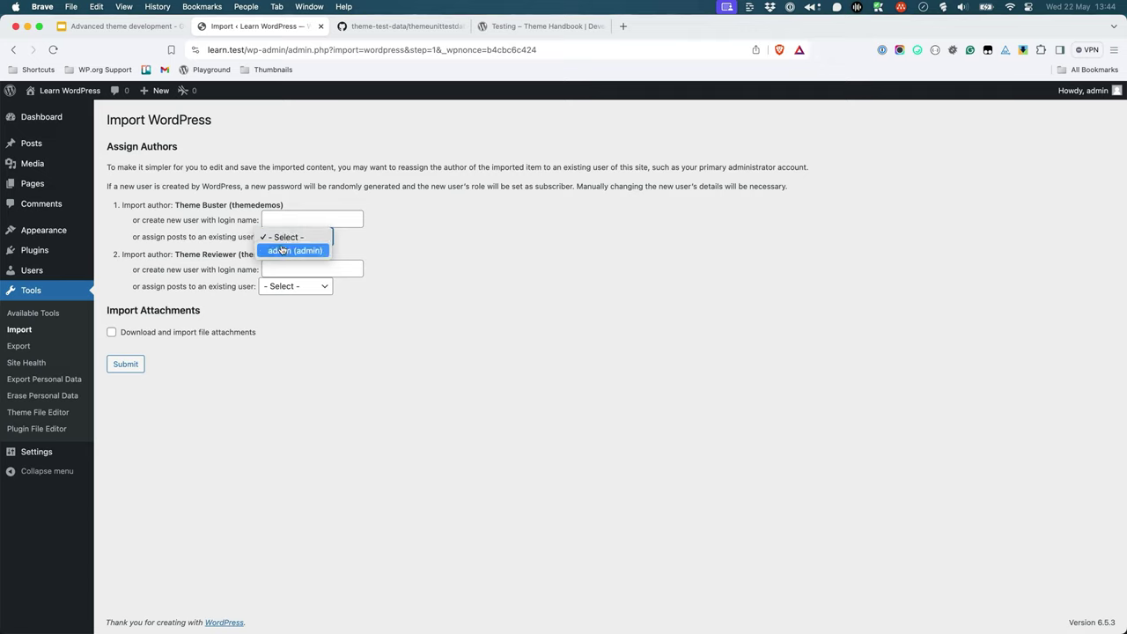
left_click(282, 251)
left_click(285, 286)
left_click(285, 300)
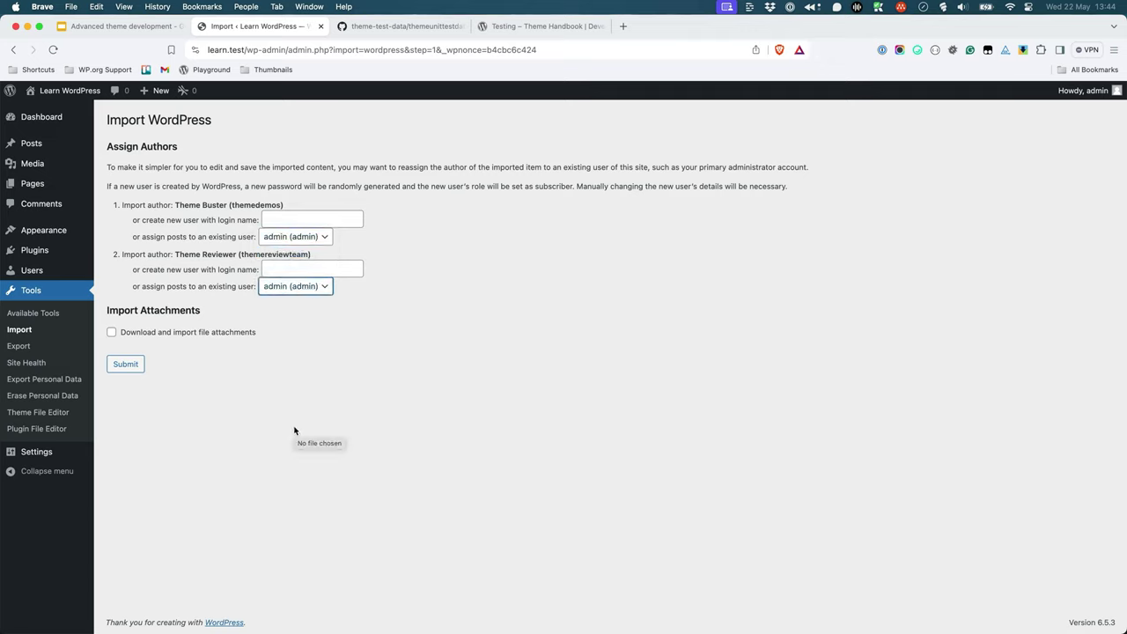
left_click(112, 333)
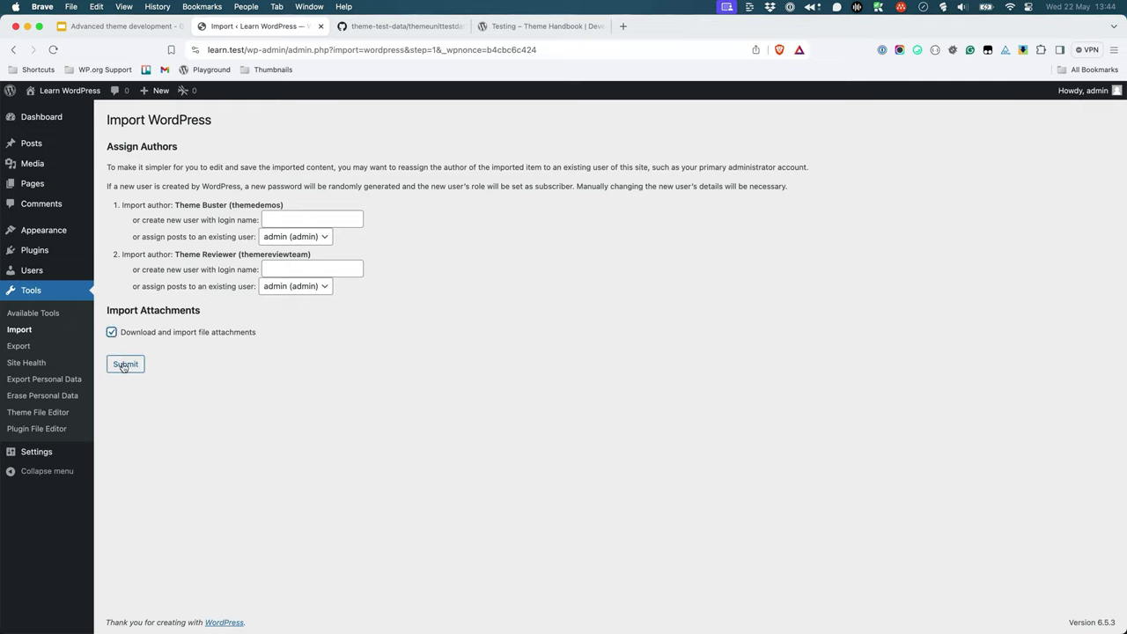
left_click(125, 365)
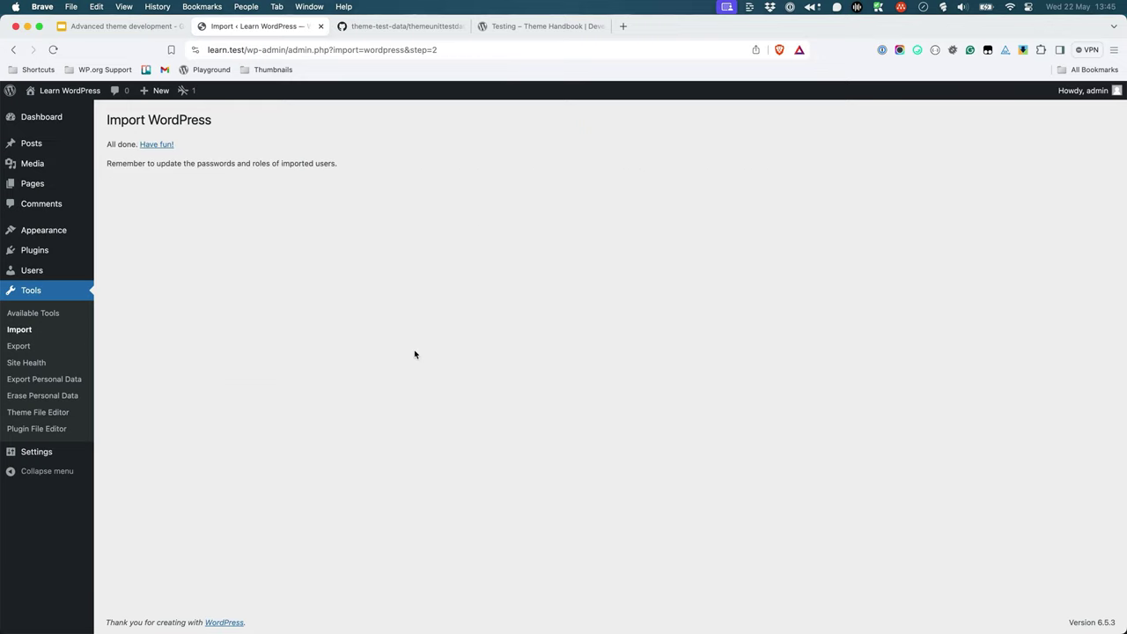
Check the imported Pages and Posts lists, then visit the site's front end.
left_click(40, 187)
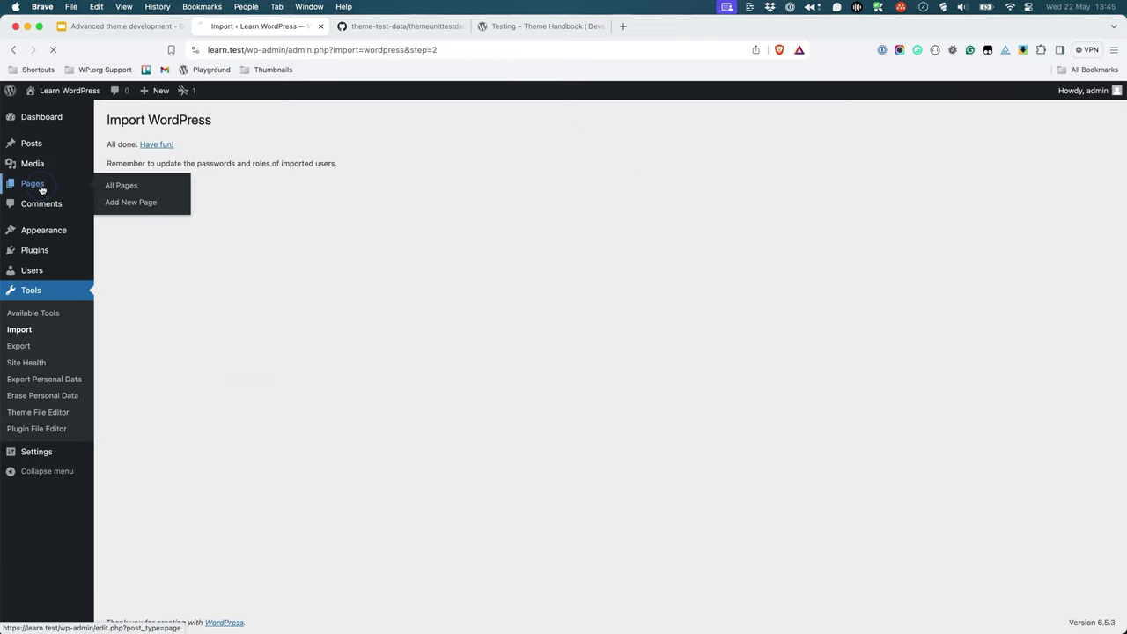
left_click(37, 146)
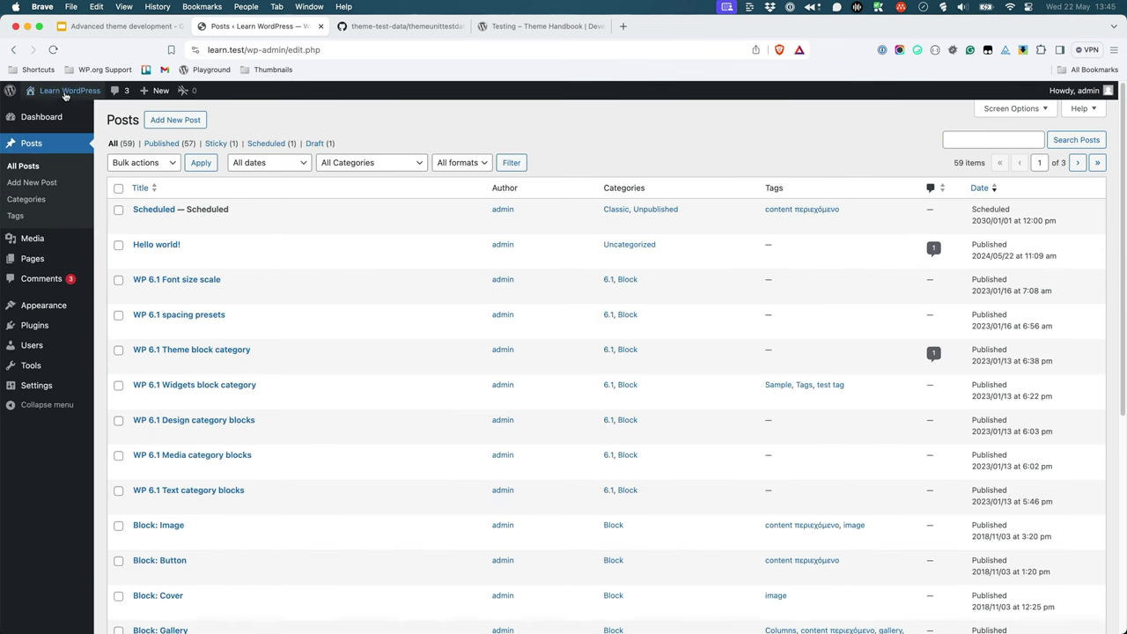
left_click(52, 109)
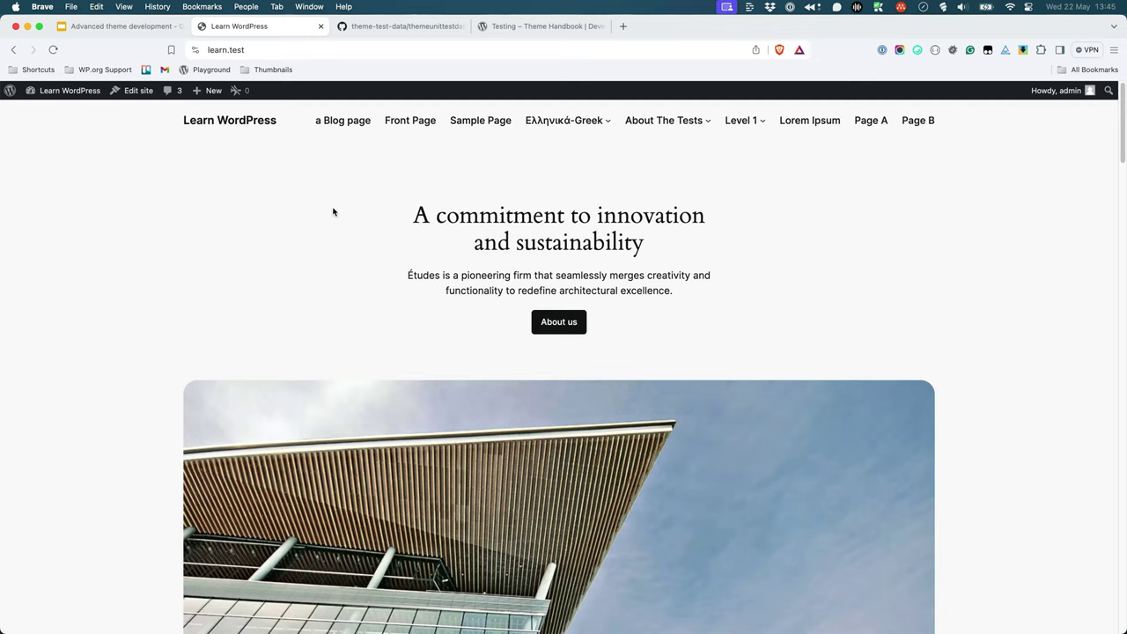
Browse the Second Greek level, Page Markup And Formatting, and Level 2a test pages from the menus.
mouse_move(586, 132)
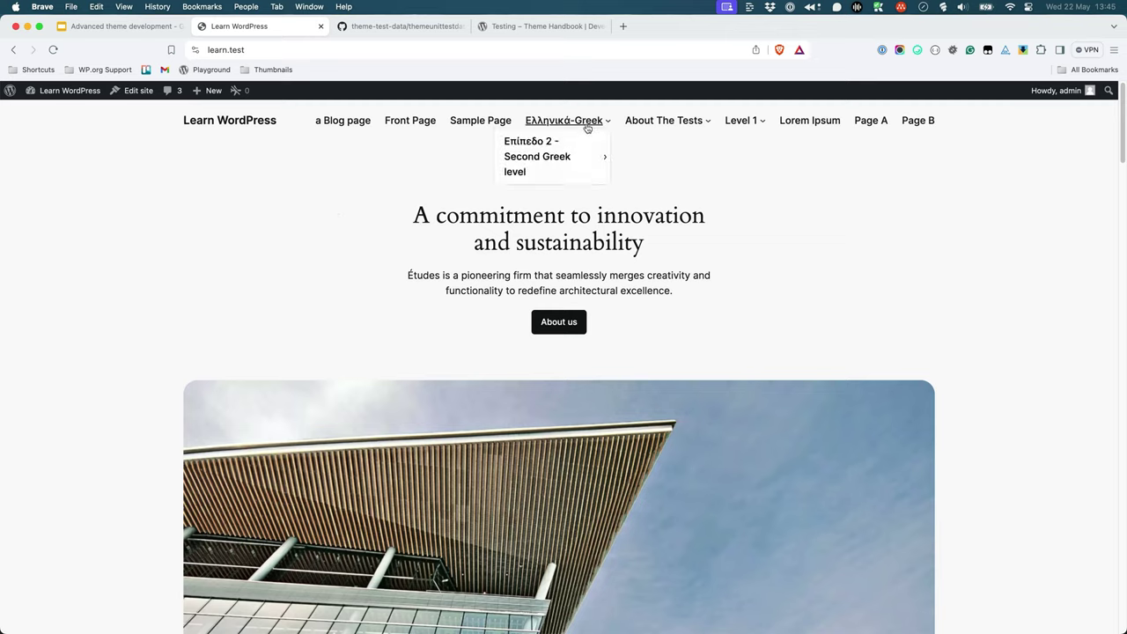
left_click(534, 158)
mouse_move(658, 126)
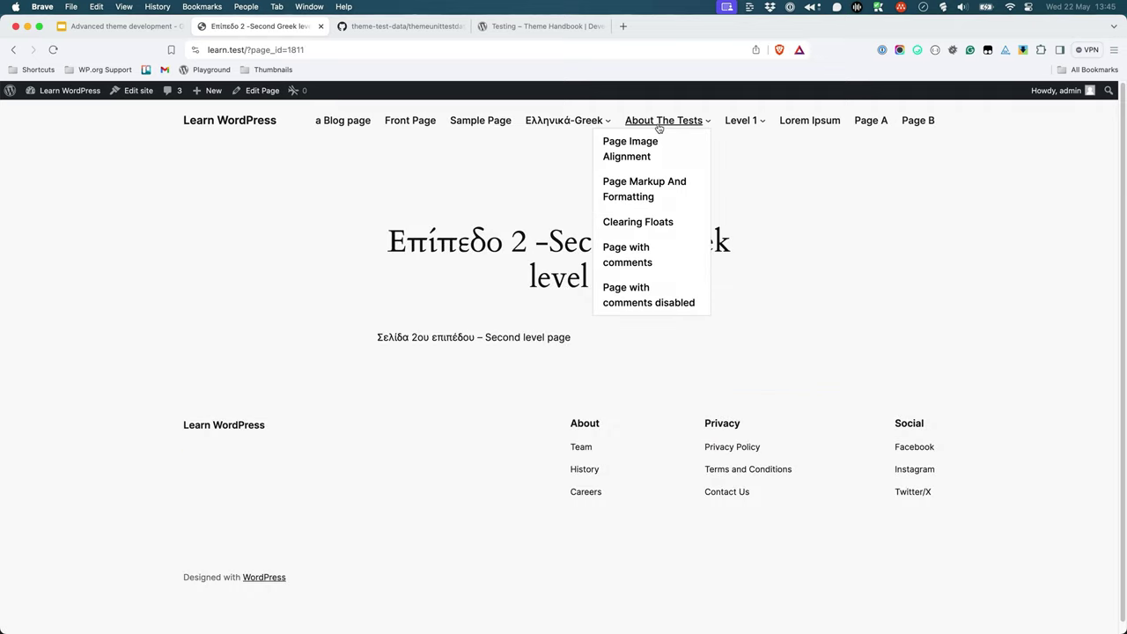
left_click(648, 182)
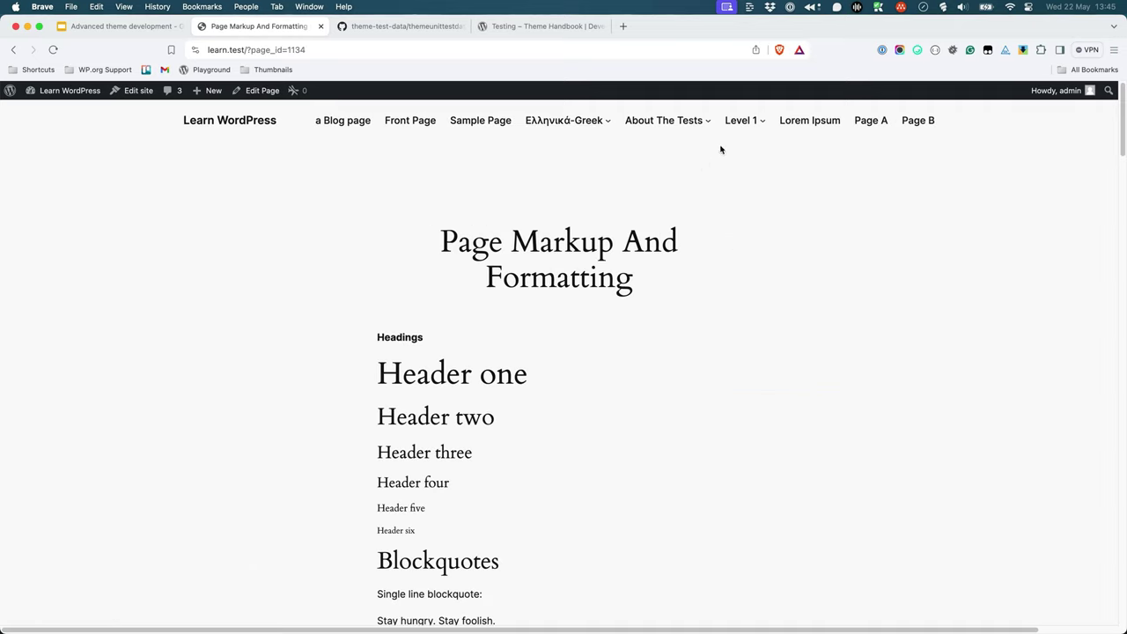
mouse_move(740, 124)
left_click(722, 174)
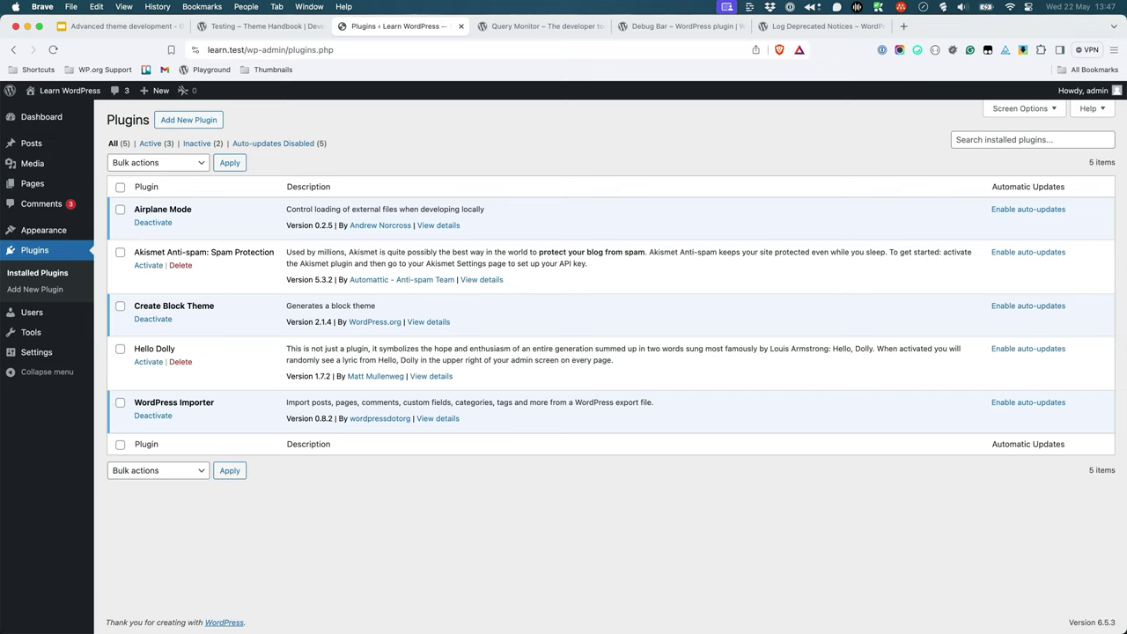
Cycle through the Query Monitor, Debug Bar, Log Deprecated Notices, Theme Check and Required guidelines tabs.
key("ctrl+Tab")
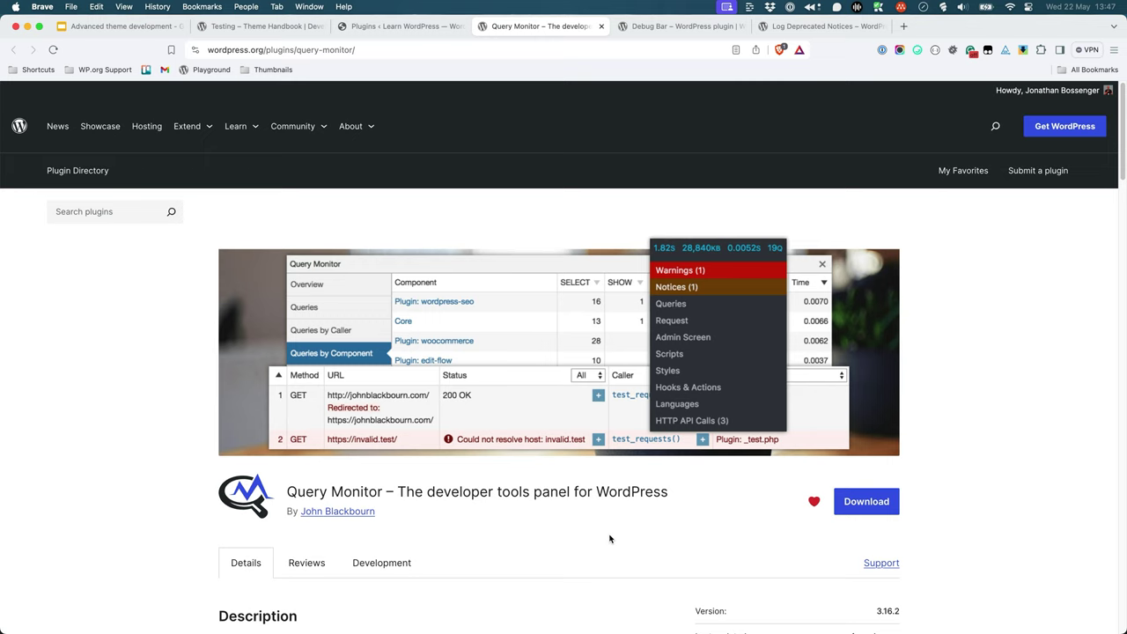
key("ctrl+Tab")
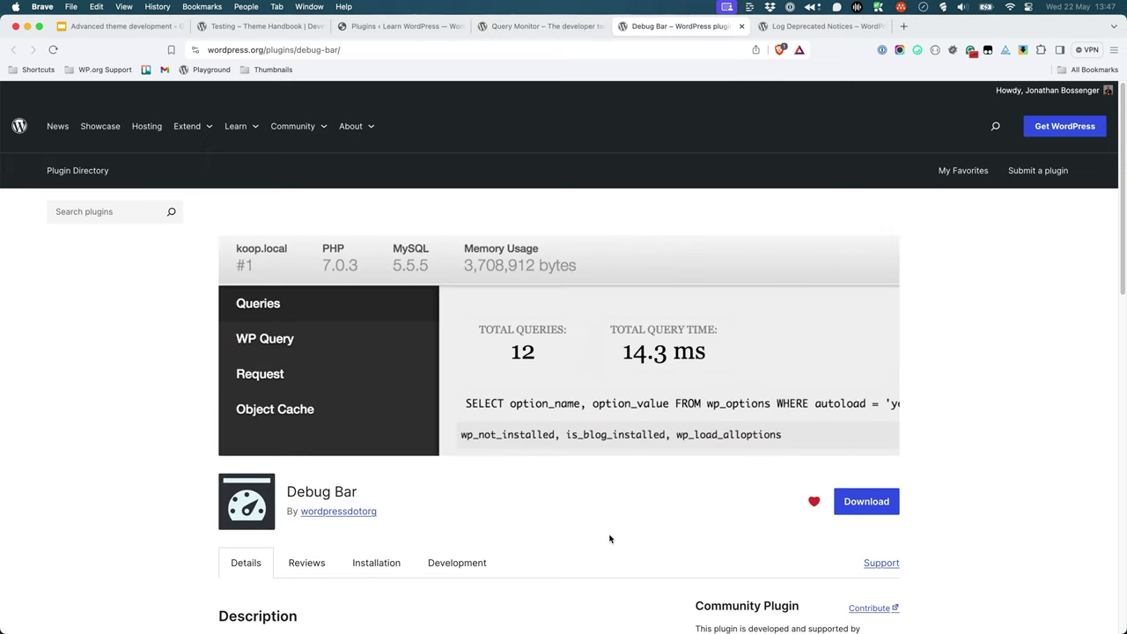
key("ctrl+Tab")
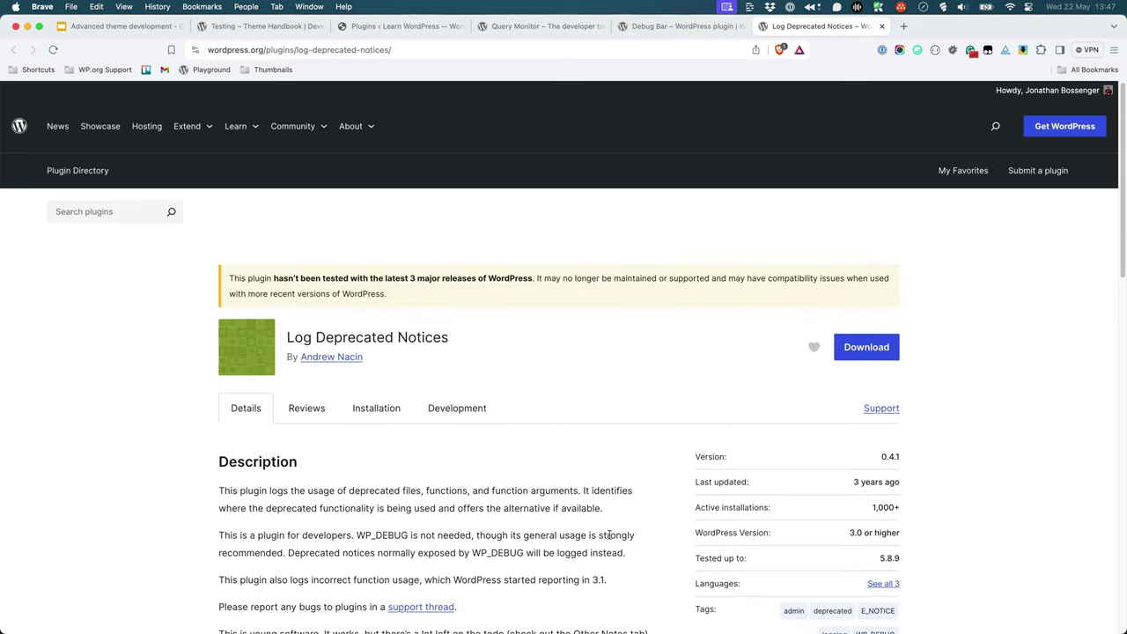
key("ctrl+Tab")
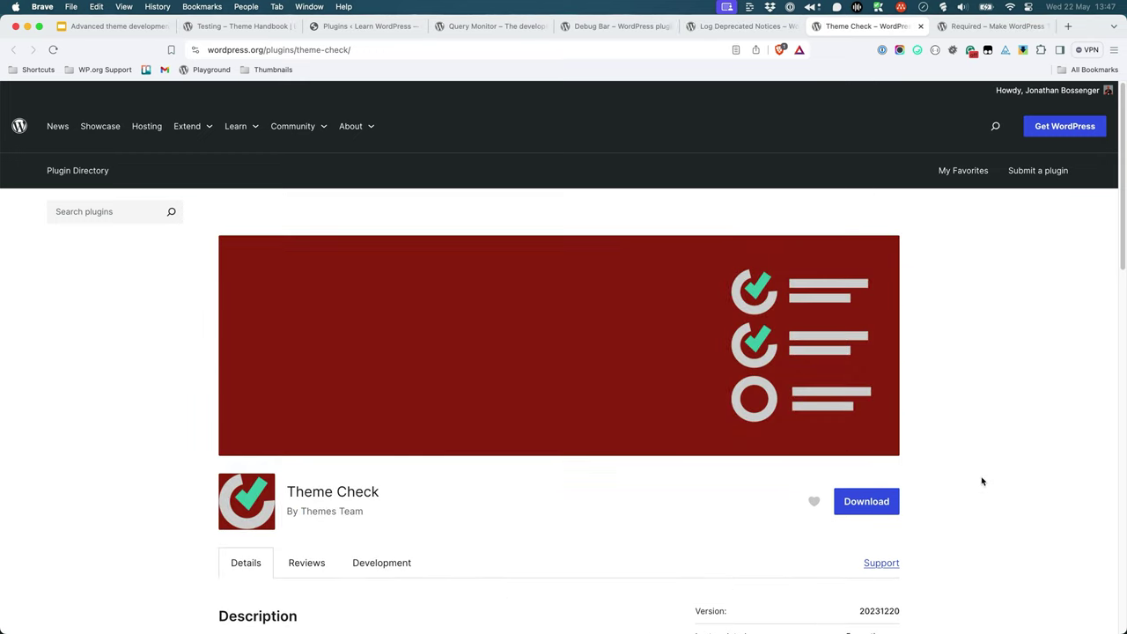
key("ctrl+Tab")
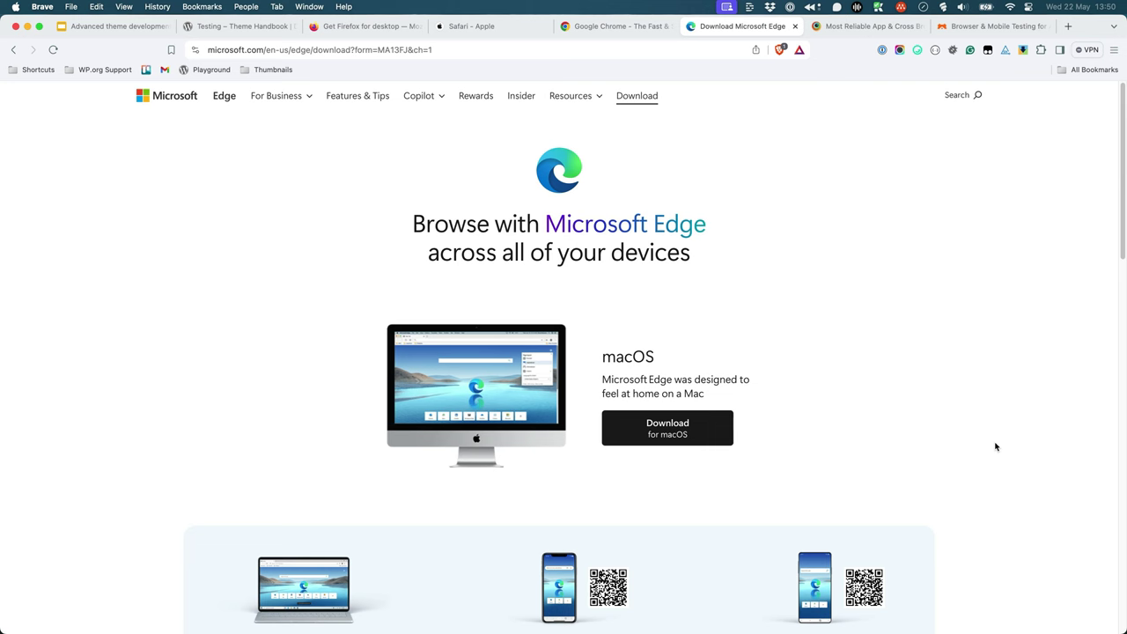
Look over the BrowserStack and SmartBear BitBar tabs, then return to the Learn WordPress tab with DevTools.
key("ctrl+Tab")
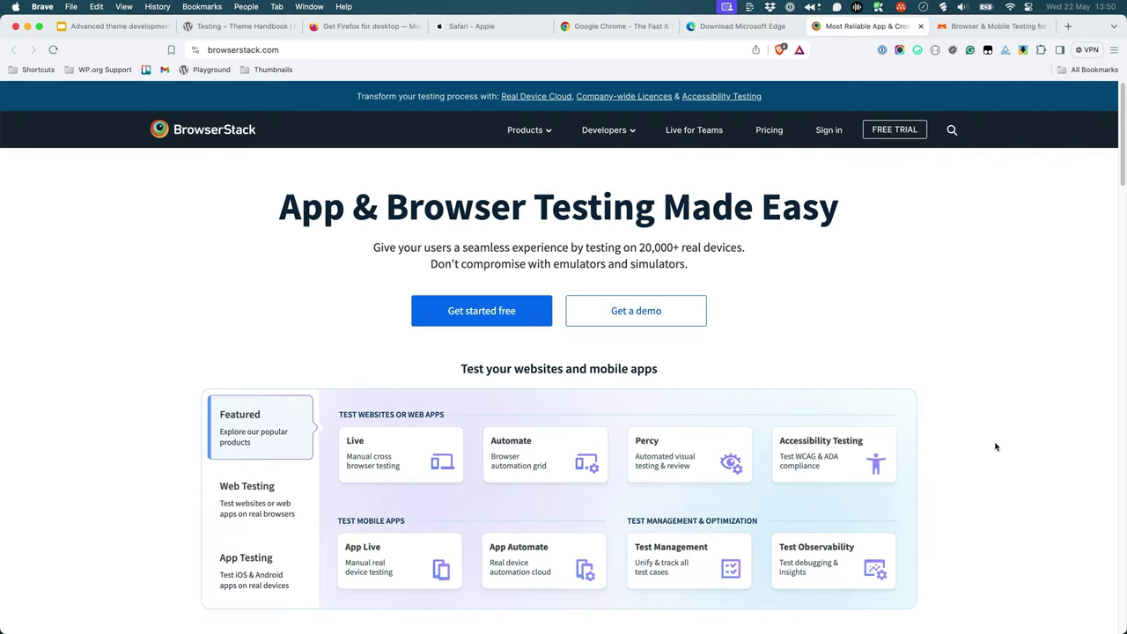
key("ctrl+Tab")
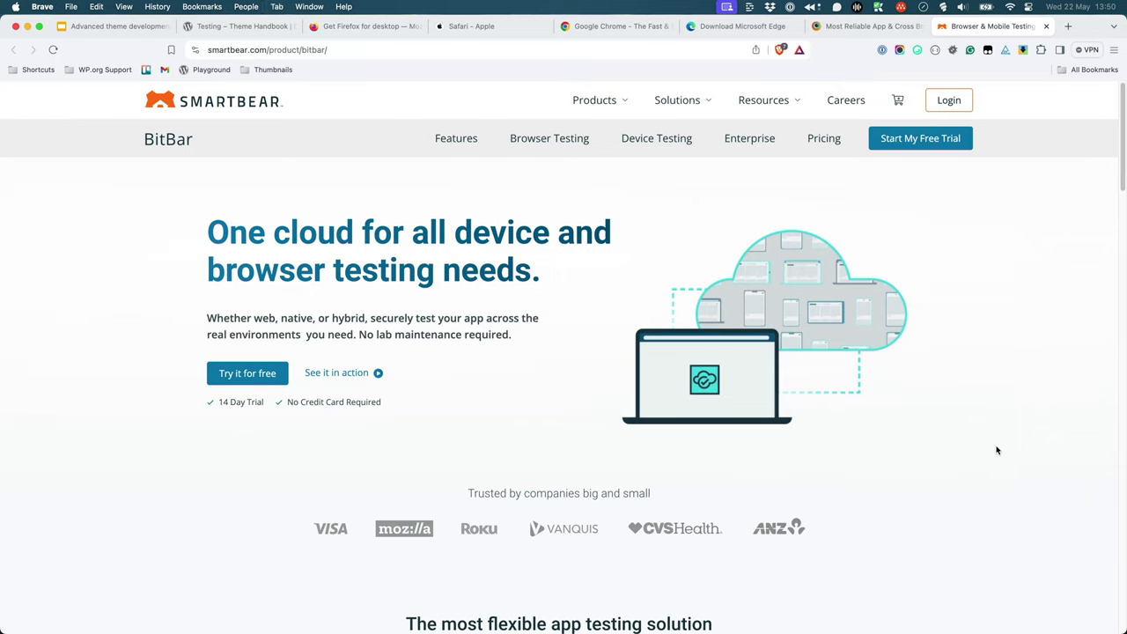
left_click(268, 33)
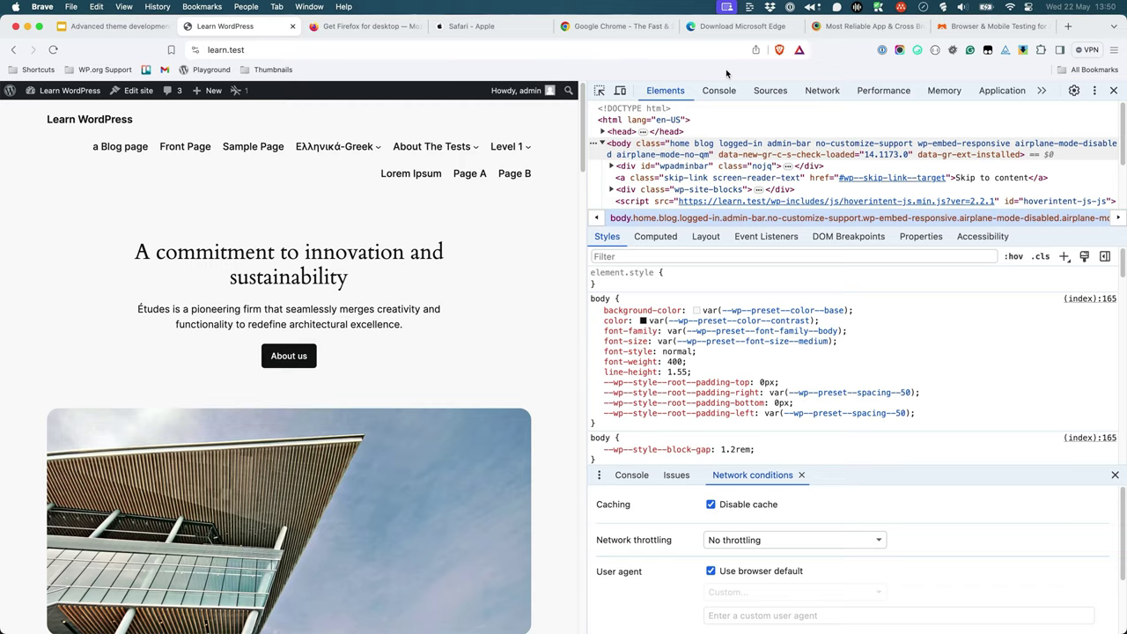
Glance through the Console, Network and Performance panels in DevTools.
left_click(721, 88)
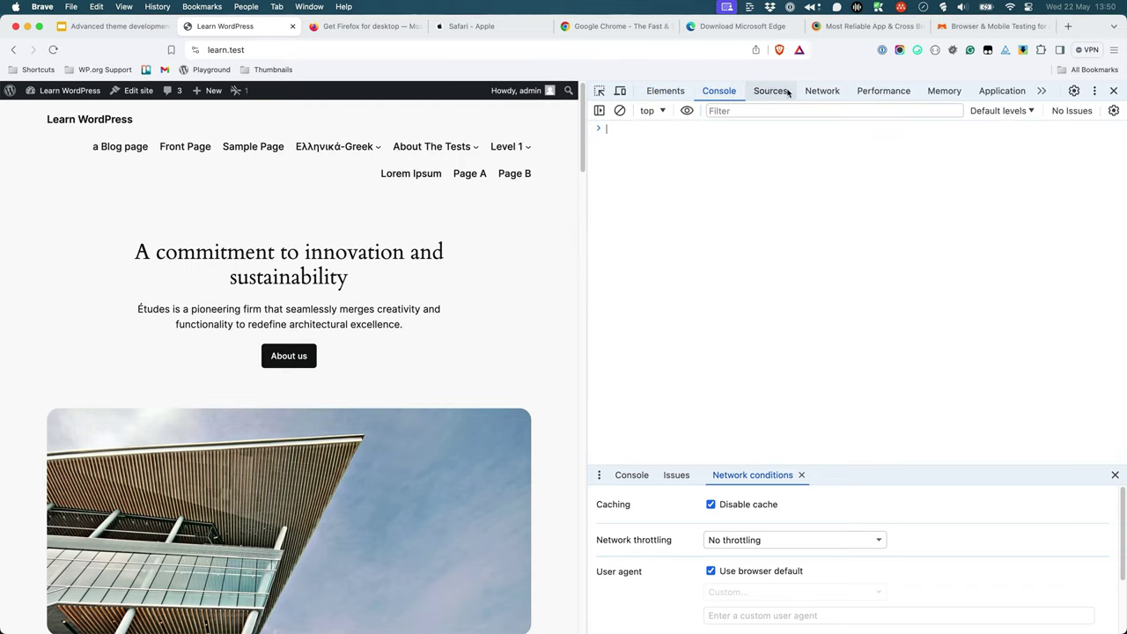
left_click(820, 92)
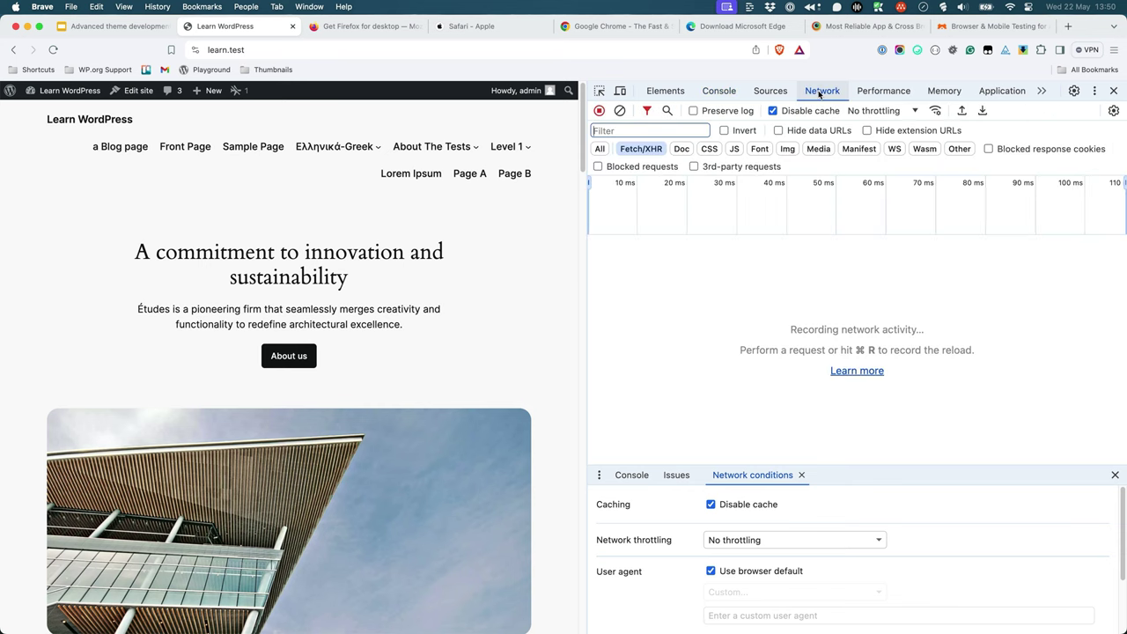
left_click(865, 93)
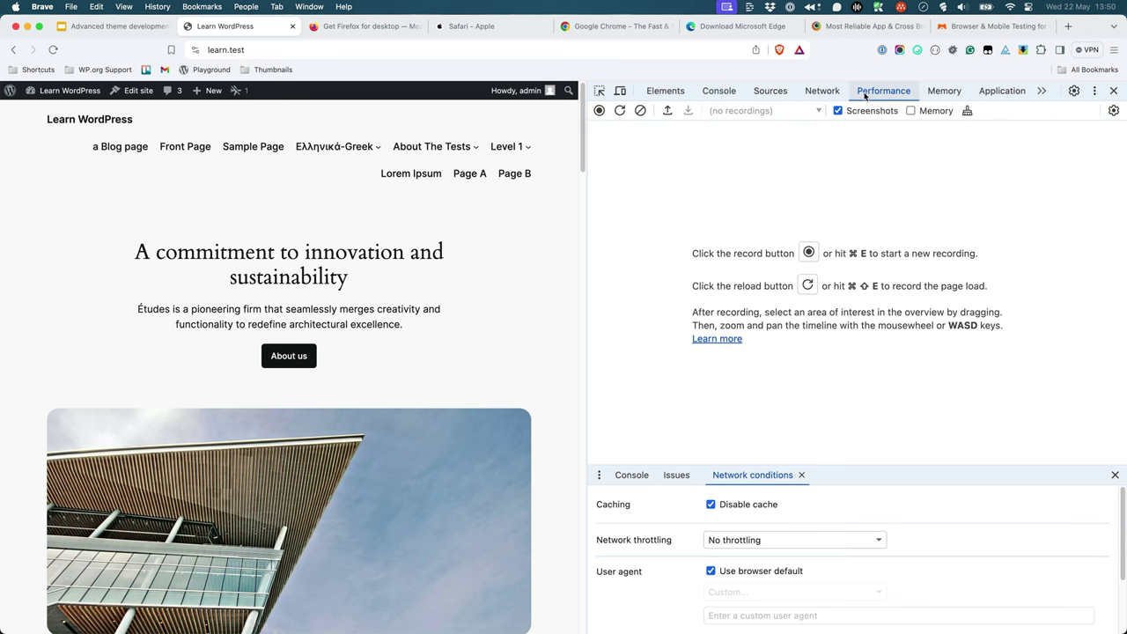
Widen the page preview and switch to device mode at the 320-pixel Mobile S width.
left_click_drag(587, 145, 623, 145)
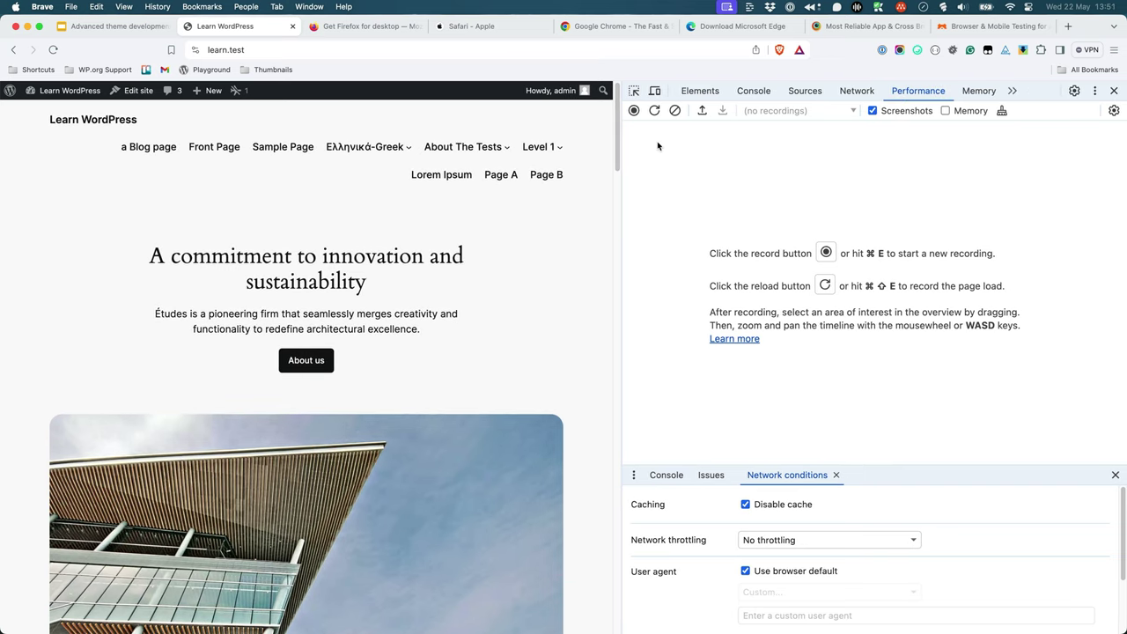
left_click(656, 91)
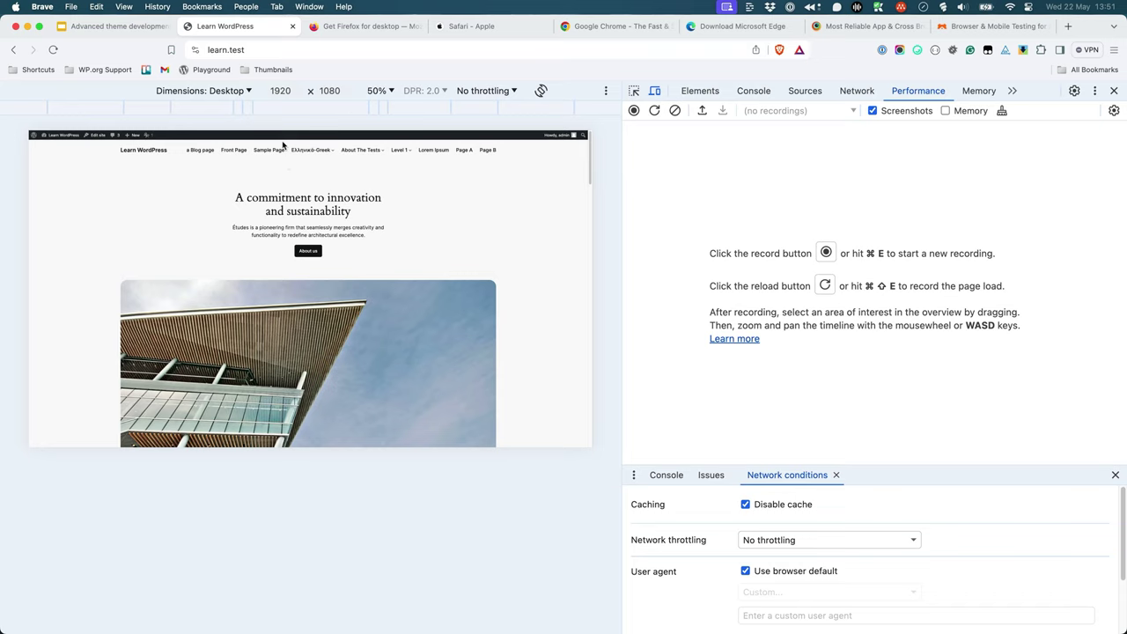
left_click(219, 109)
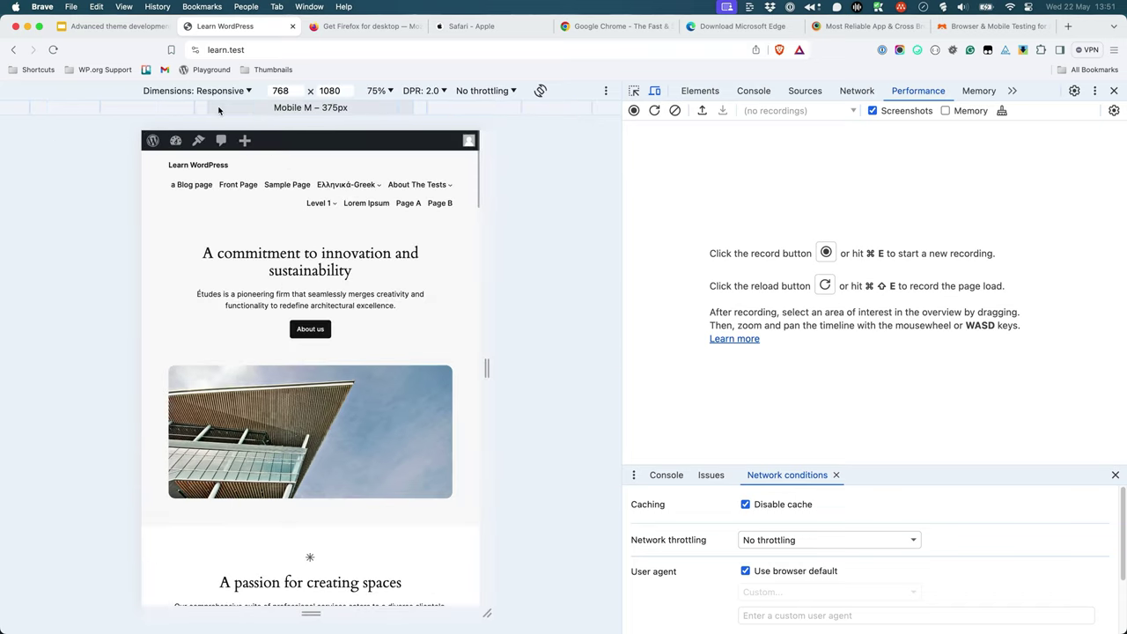
left_click(238, 109)
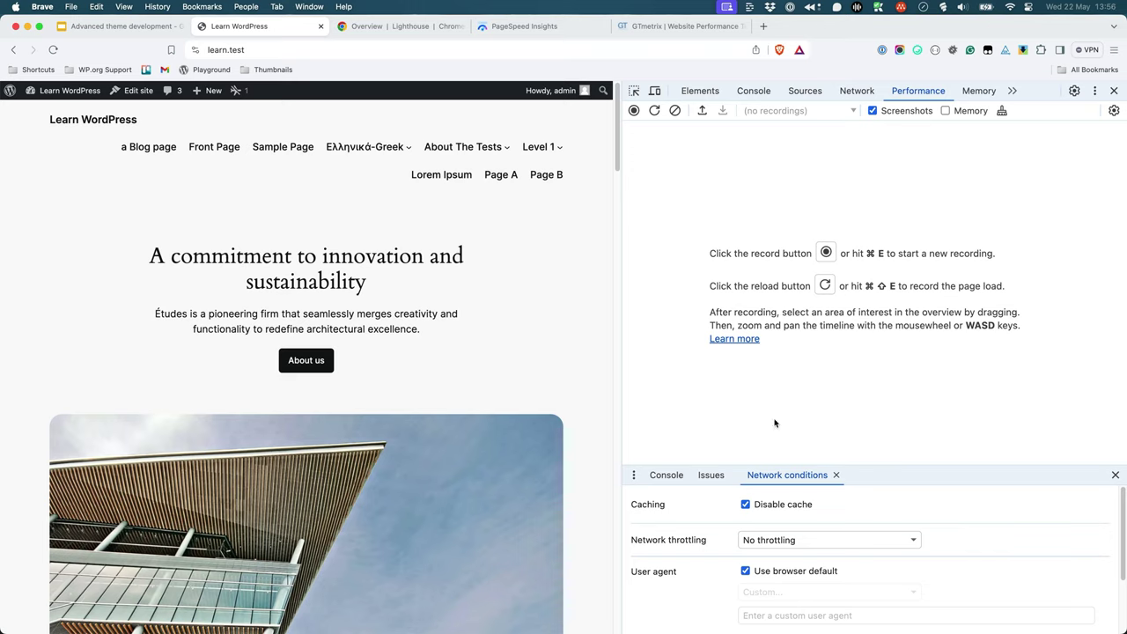
Cycle through the Lighthouse overview, PageSpeed Insights and GTmetrix speed-test tabs in Brave.
key("ctrl+Tab")
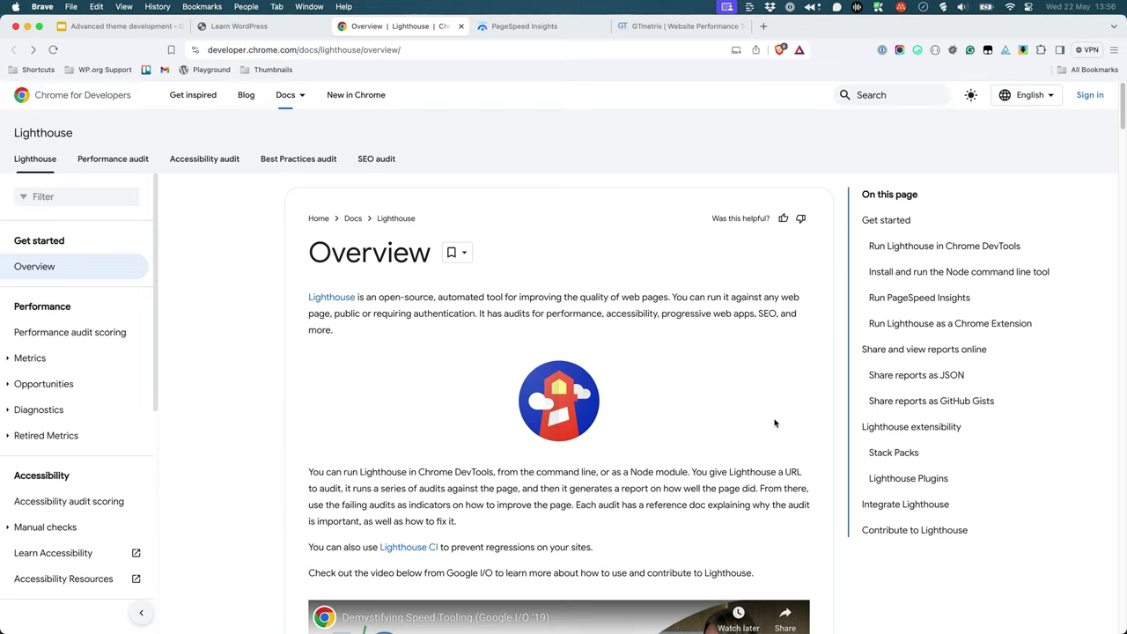
key("ctrl+Tab")
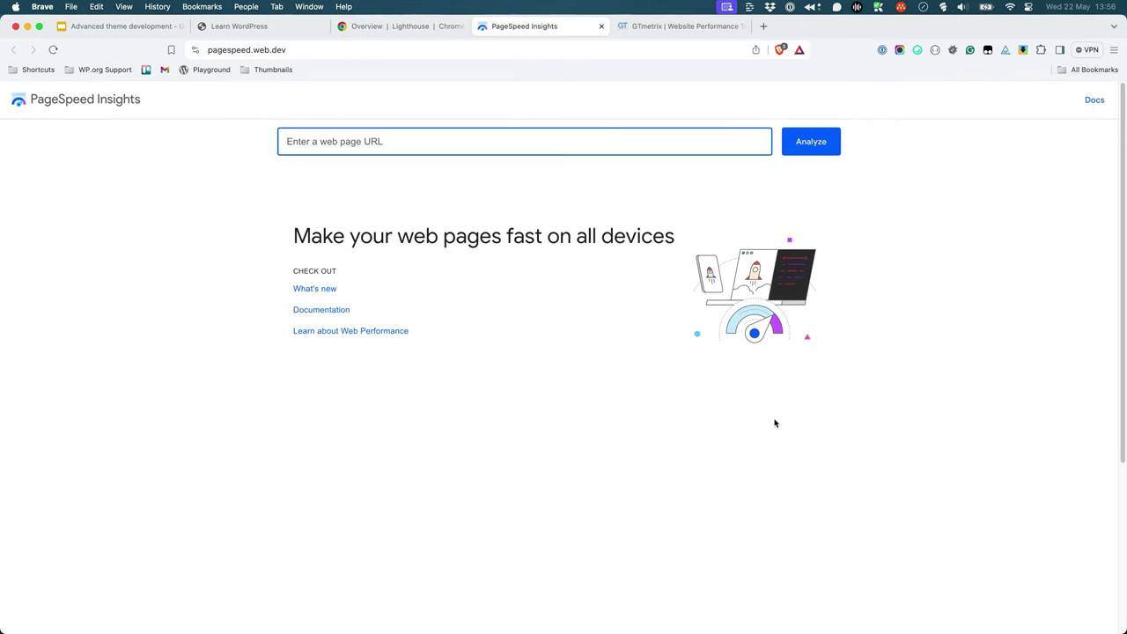
key("ctrl+Tab")
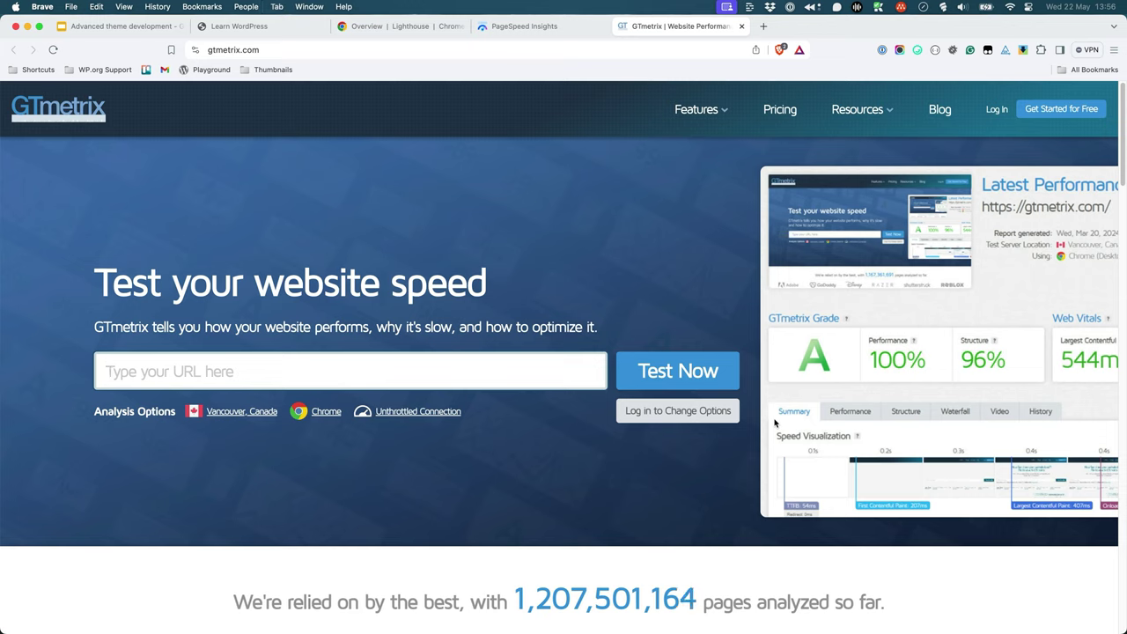